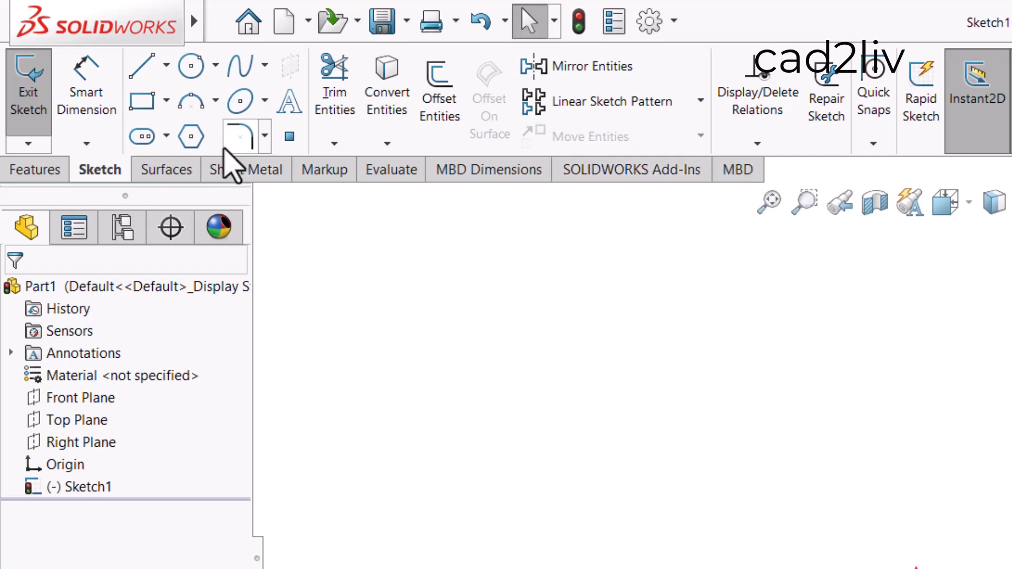
Sketch a corner rectangle about 77 mm high, with its lower-left corner at the origin.
left_click(142, 101)
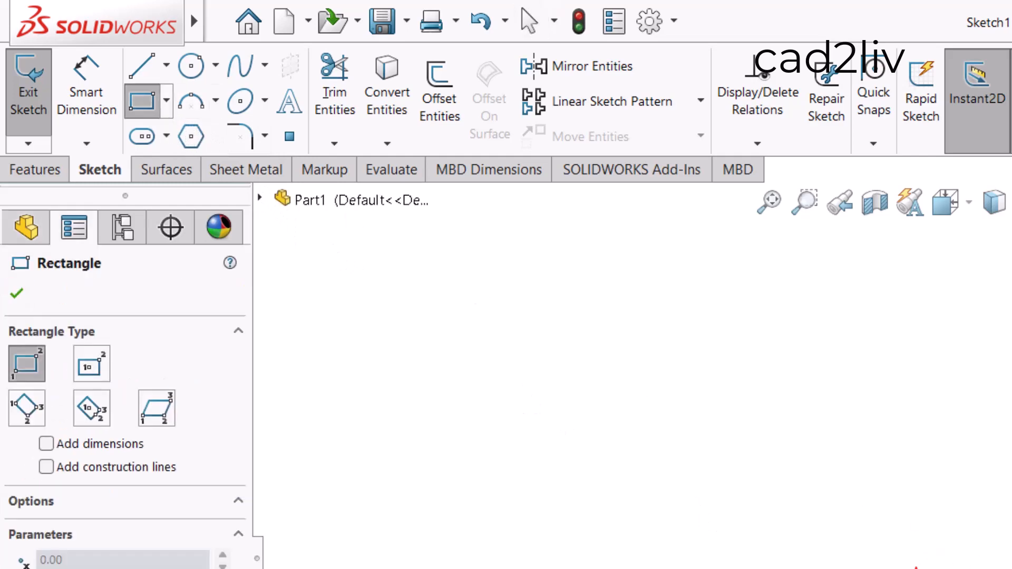
left_click(719, 475)
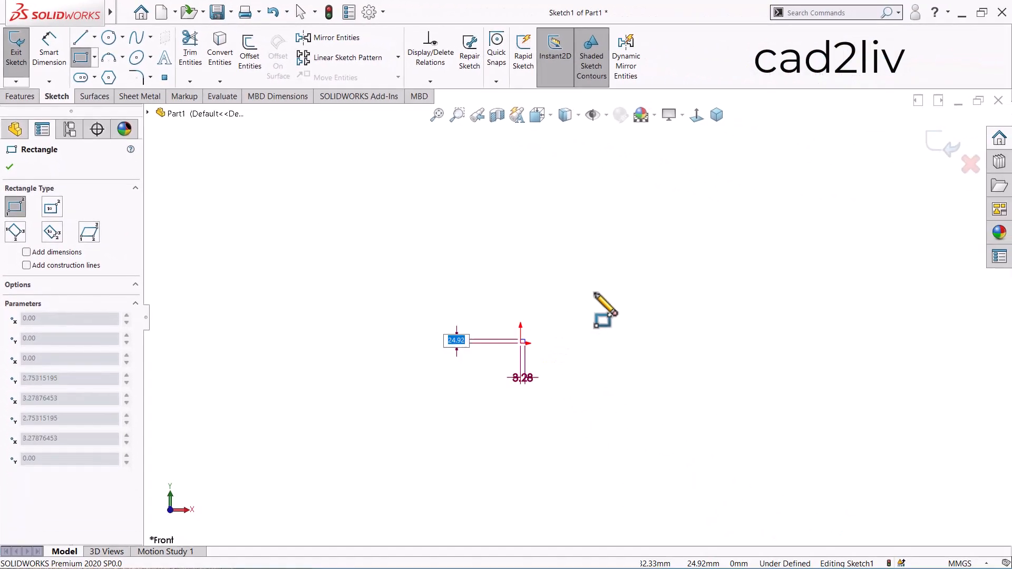
left_click(728, 237)
right_click(727, 237)
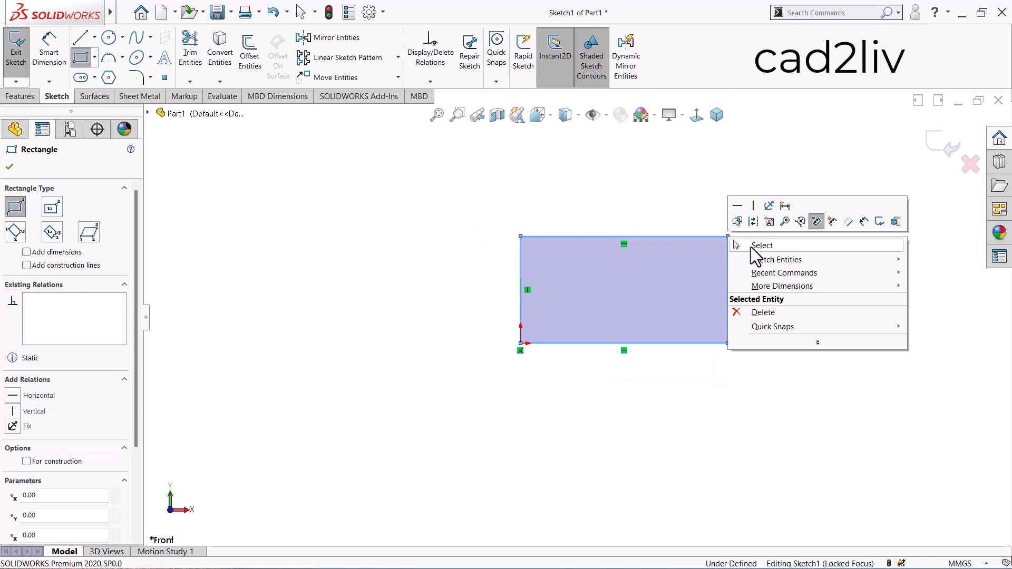
left_click(752, 246)
Try to stretch only the rectangle's right side From/To, using its lower end as base point, and clear the selection.
left_click(397, 80)
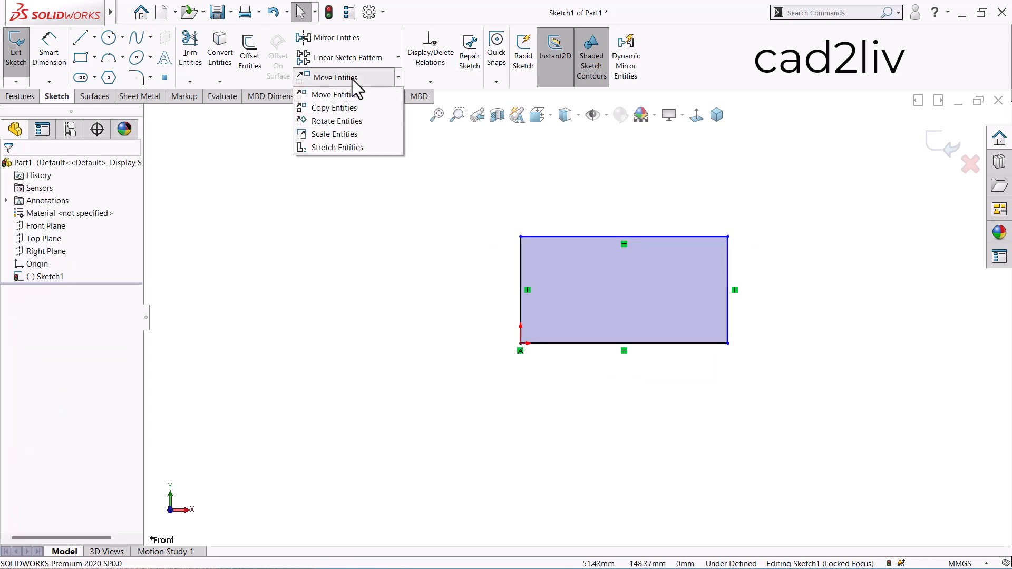
left_click(332, 148)
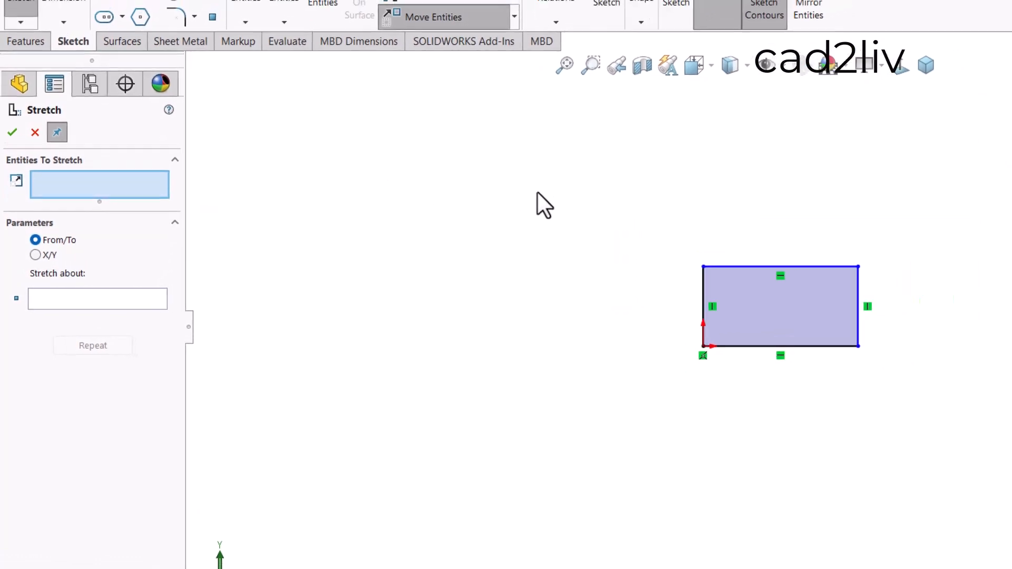
scroll(791, 298, "down", 3)
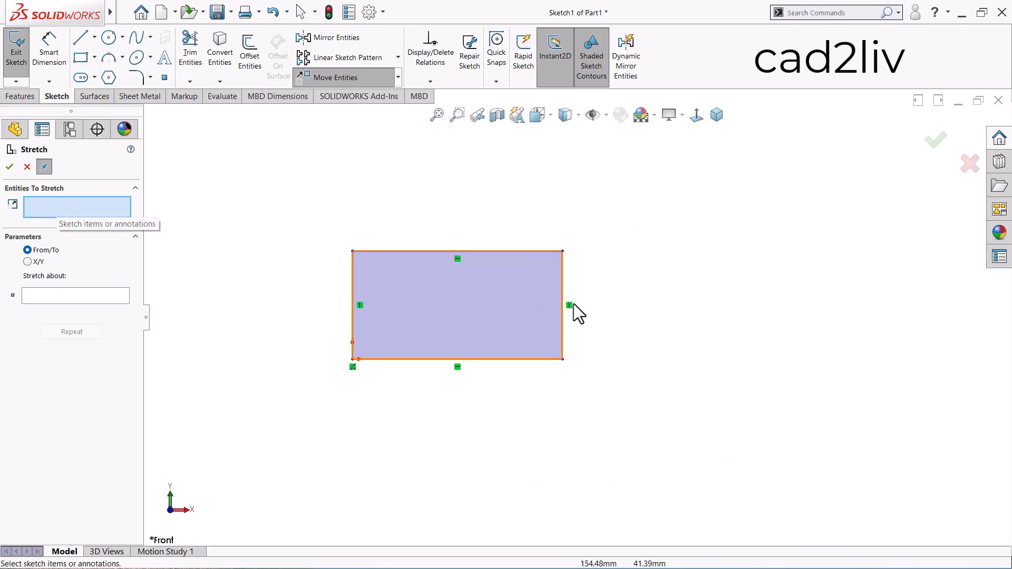
left_click(561, 288)
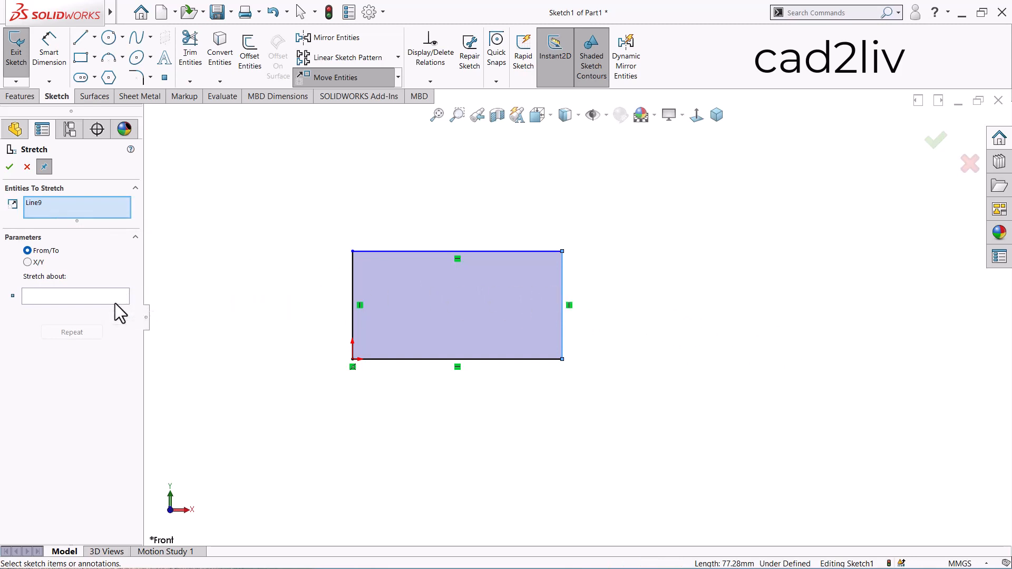
left_click(97, 296)
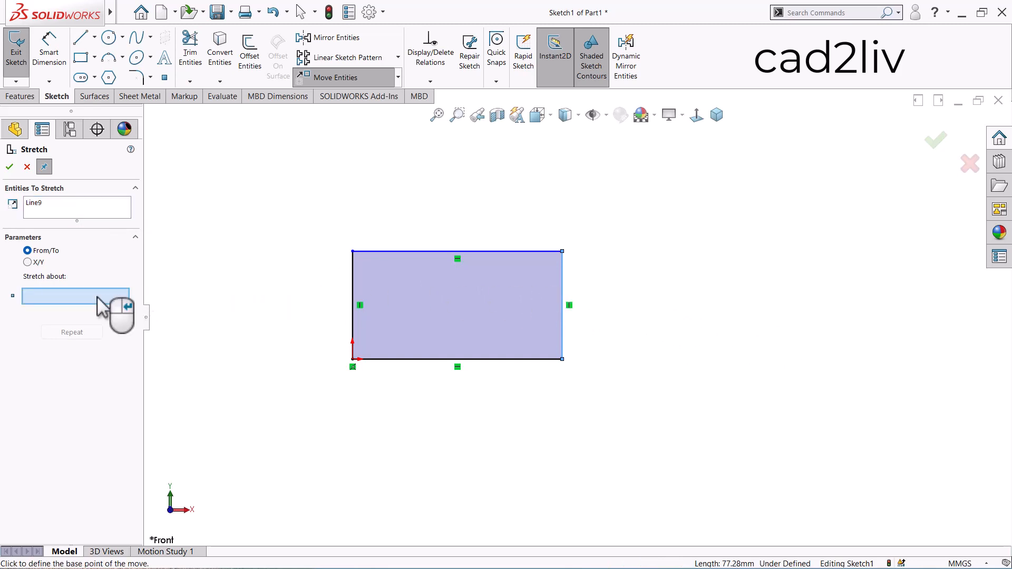
left_click(562, 359)
left_click(738, 359)
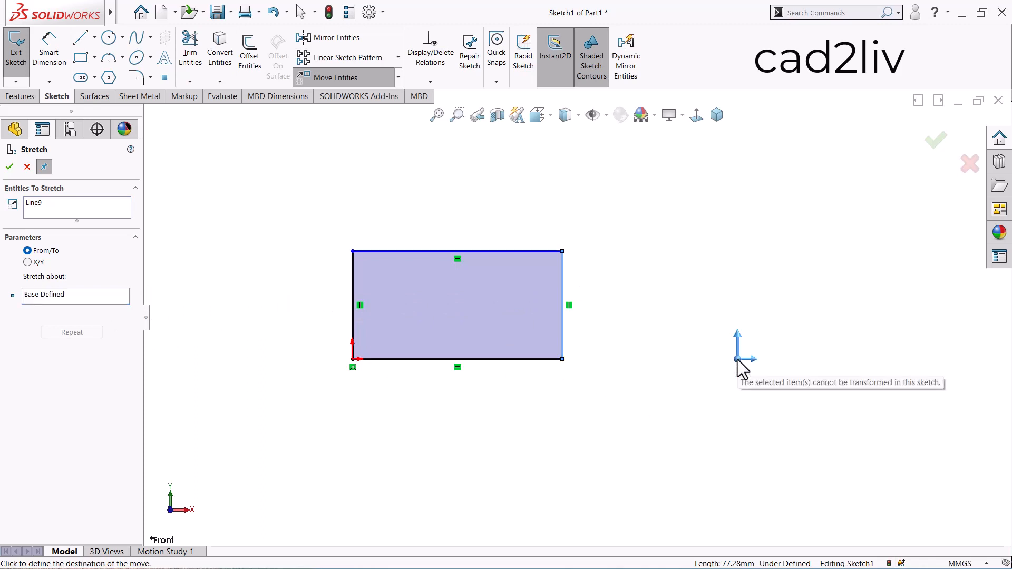
left_click(560, 353)
right_click(113, 205)
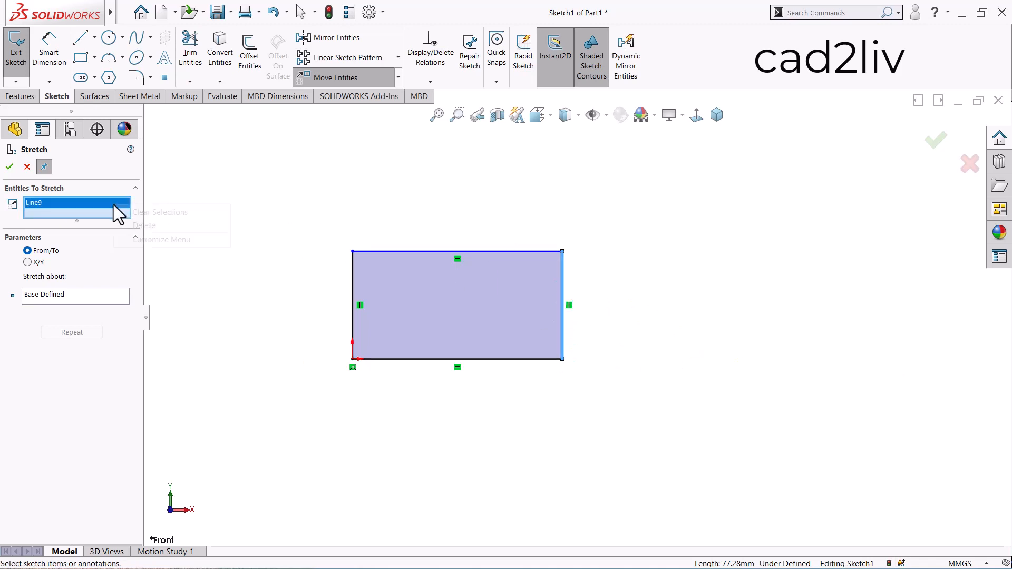
left_click(124, 213)
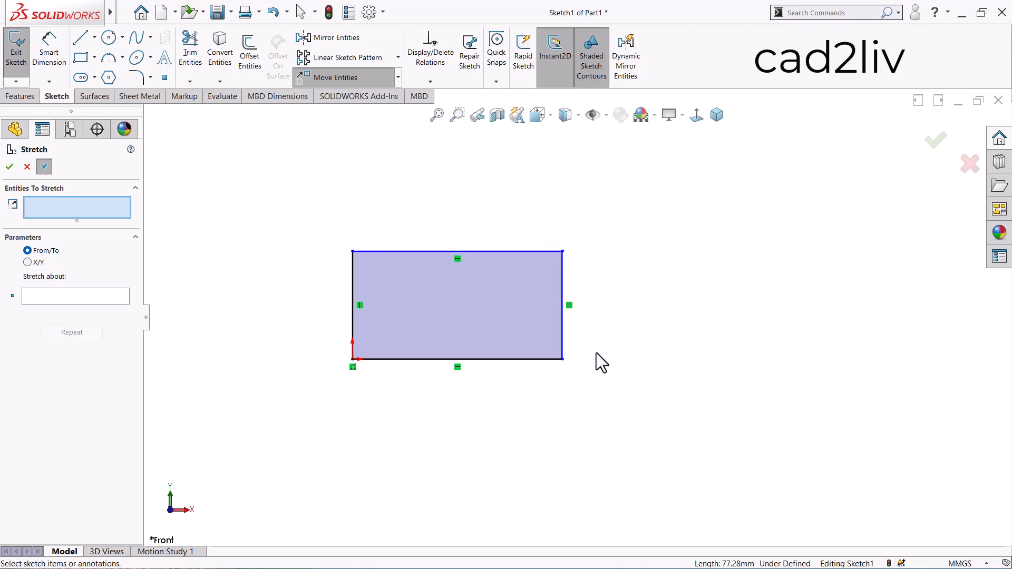
Stretch the rectangle's top, right and bottom sides From/To, from the lower-right corner to a point well beyond the right side.
left_click(502, 252)
left_click(562, 284)
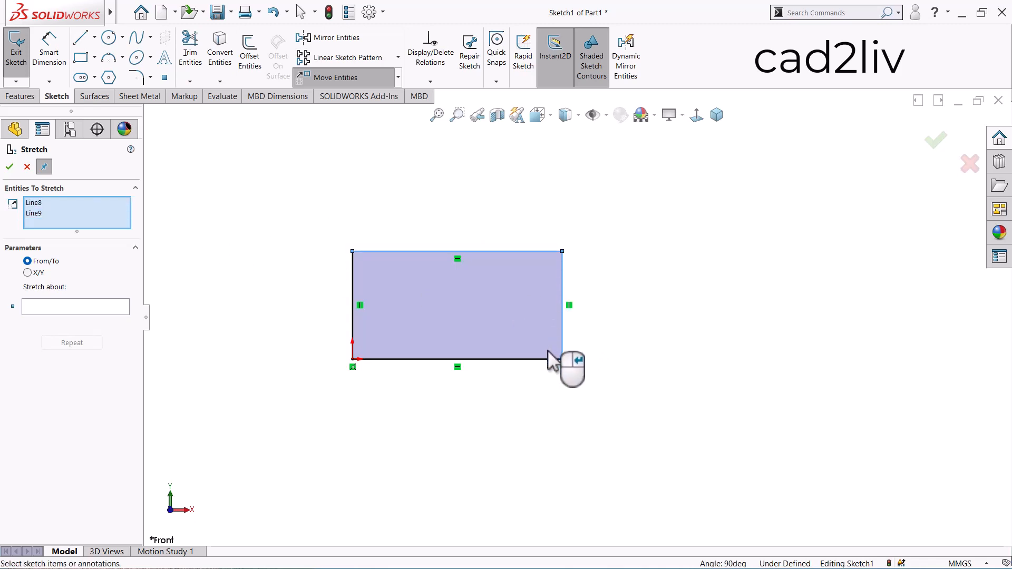
left_click(547, 360)
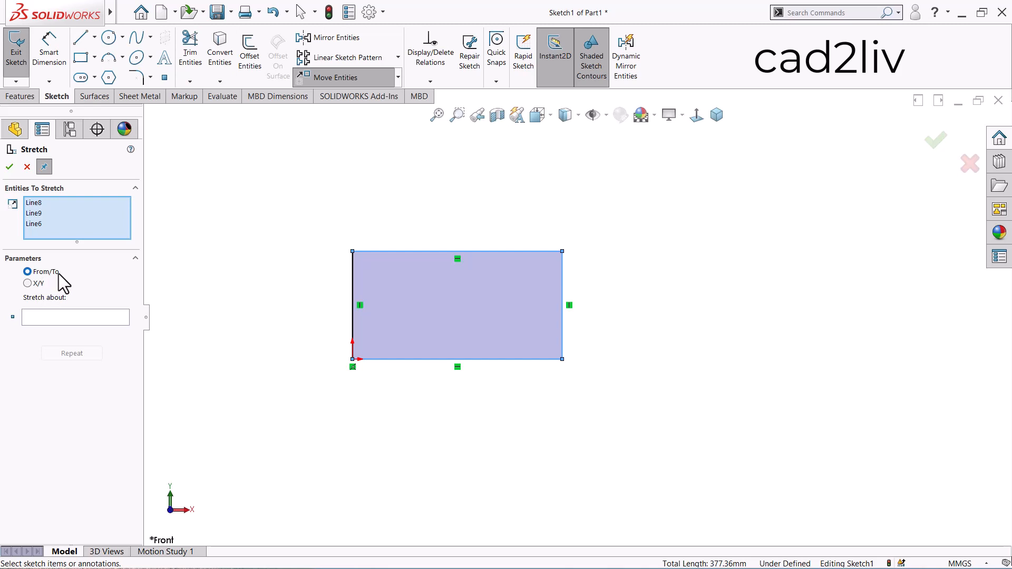
left_click(59, 317)
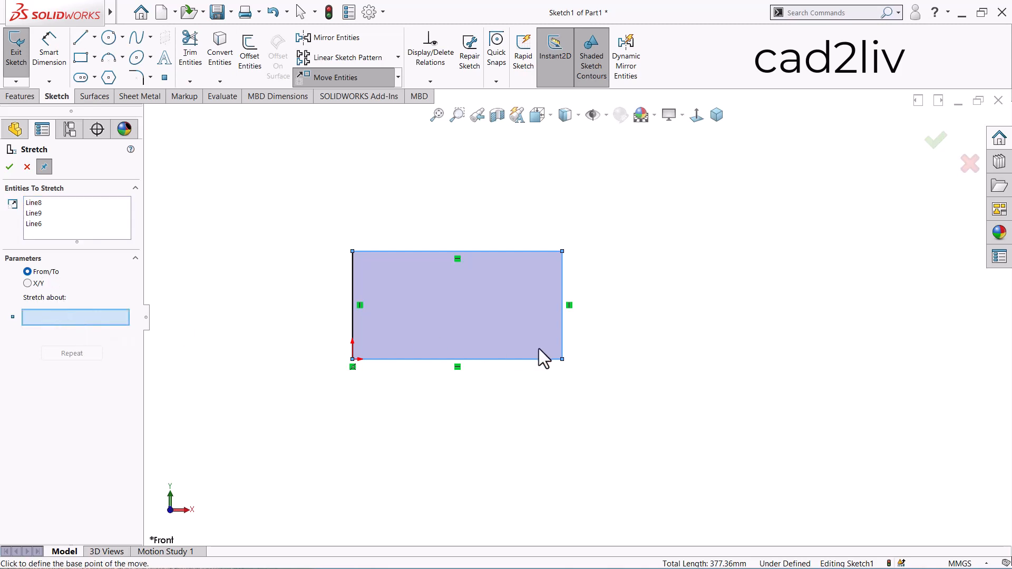
left_click(563, 360)
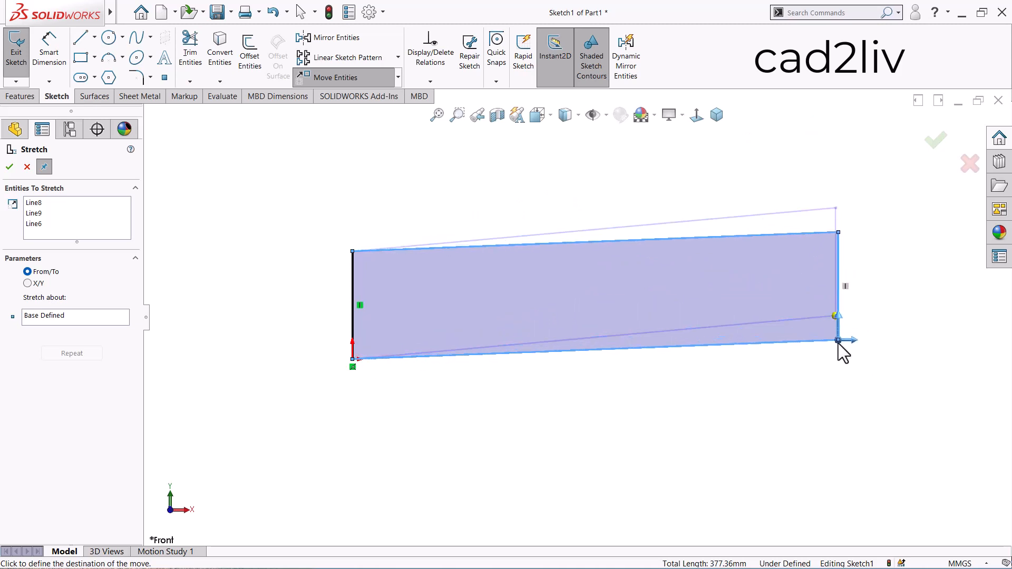
left_click_drag(836, 380, 851, 357)
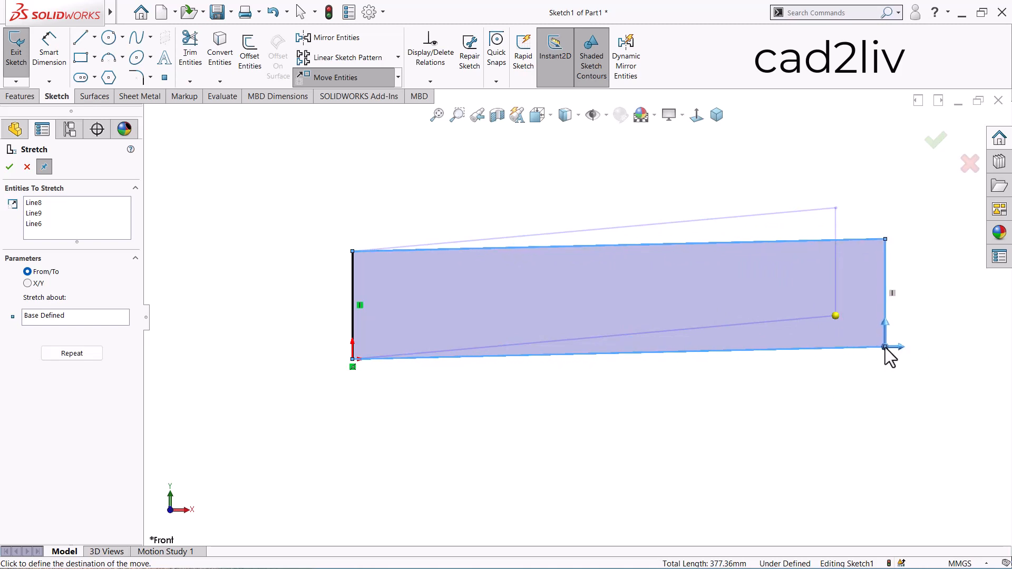
left_click(886, 348)
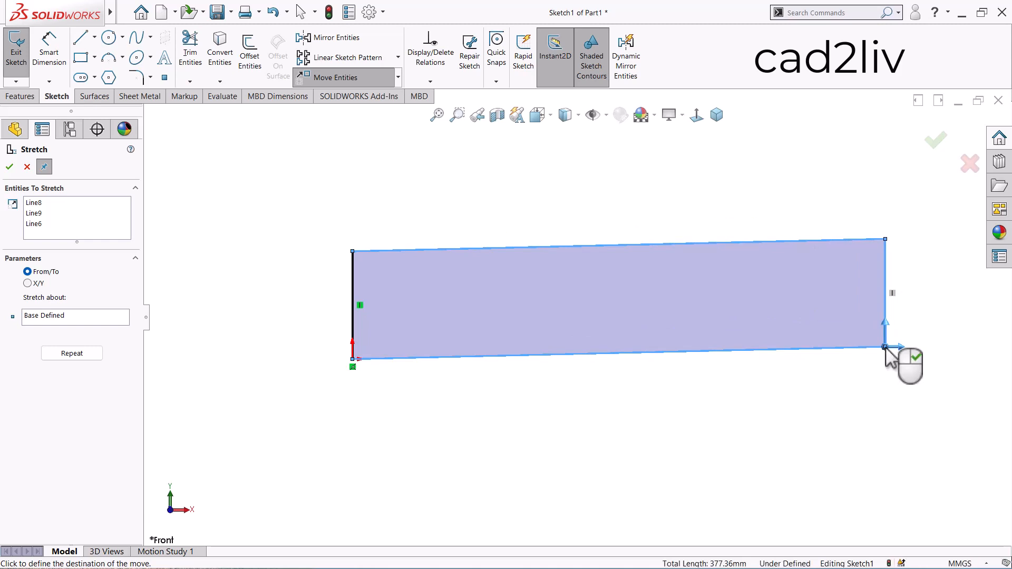
right_click(886, 349)
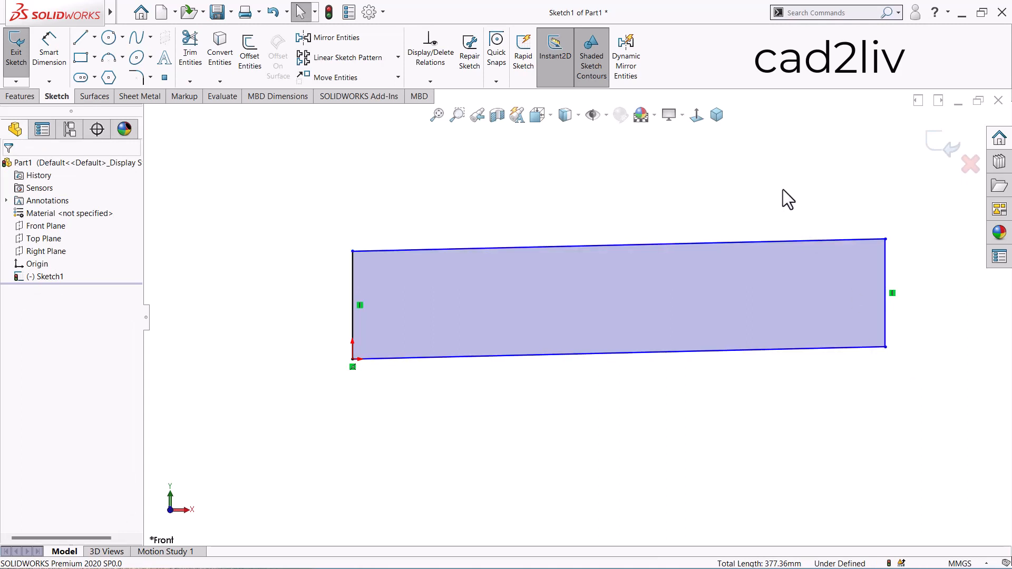
Delete all four lines of the stretched shape from the sketch.
key("z")
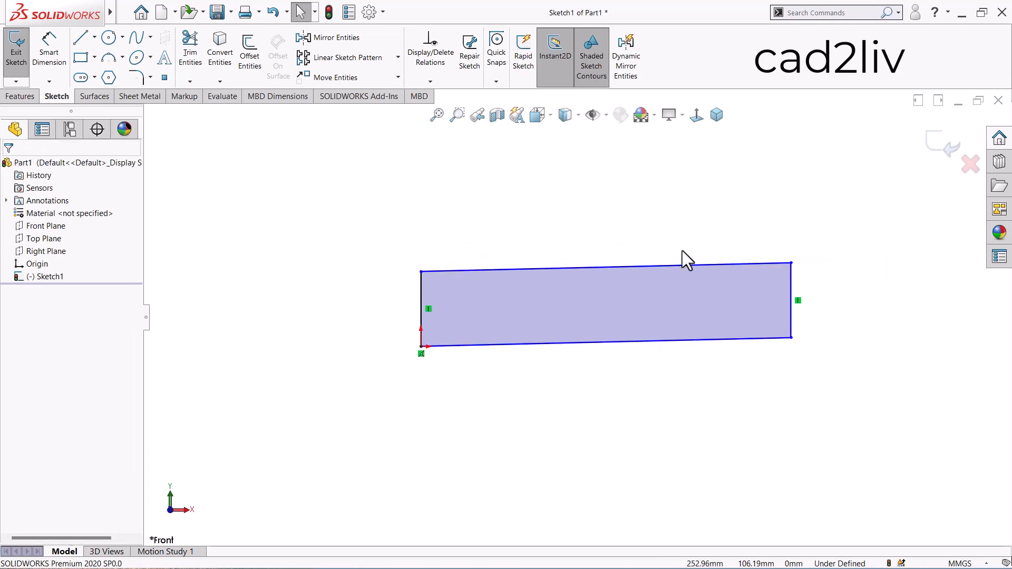
scroll(821, 280, "down", 1)
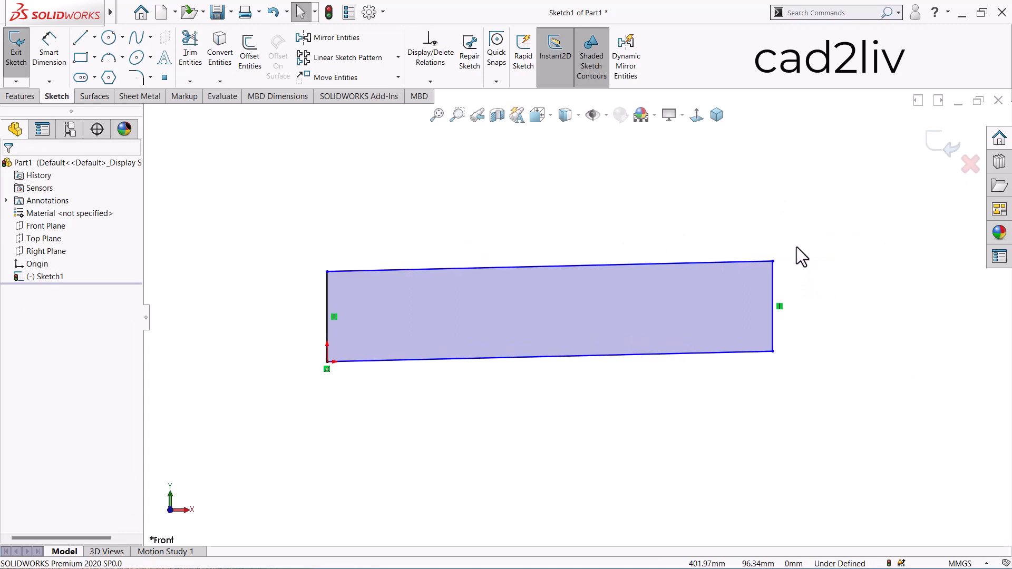
left_click_drag(796, 245, 653, 394)
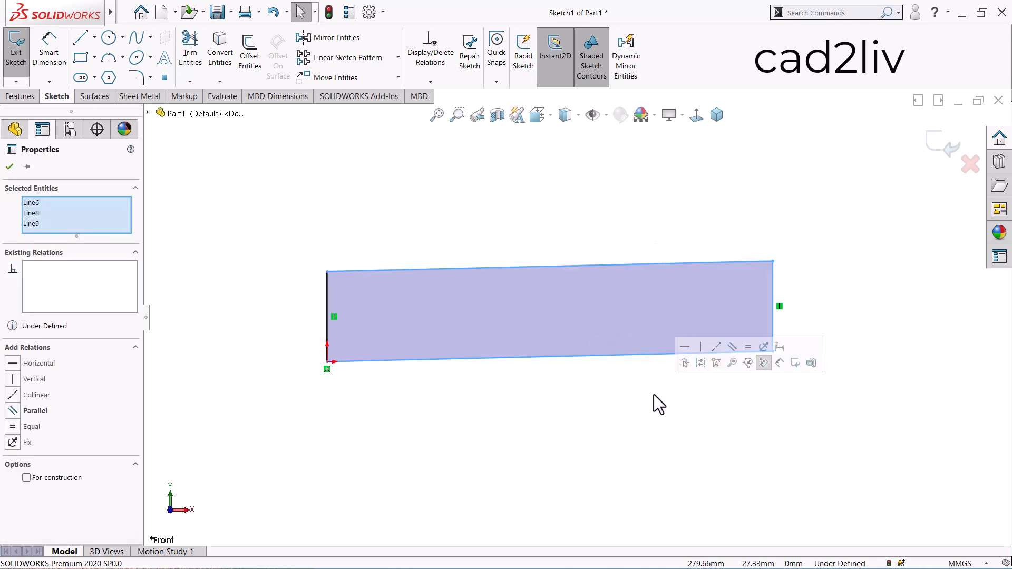
key("Delete")
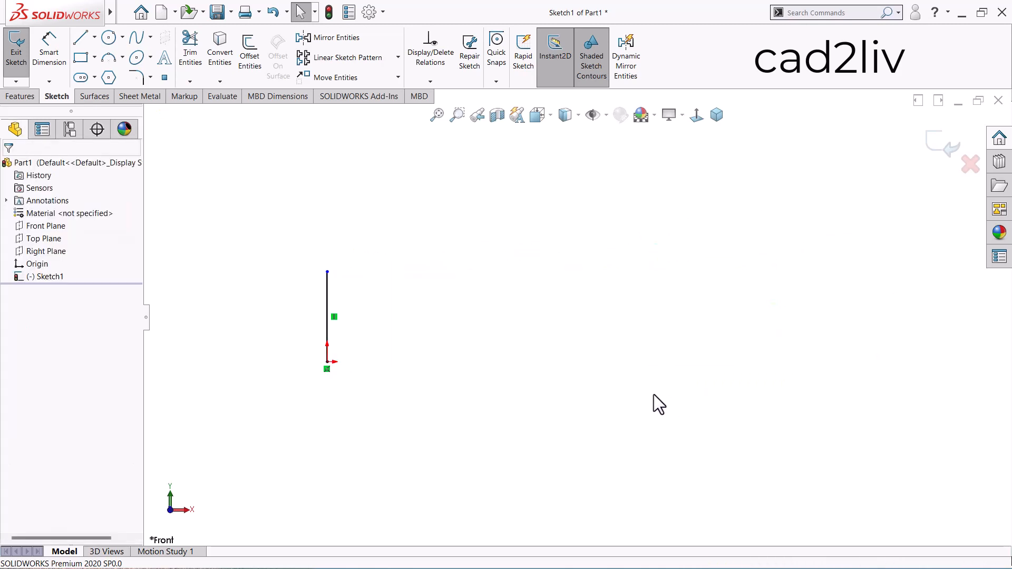
left_click(328, 290)
key("Delete")
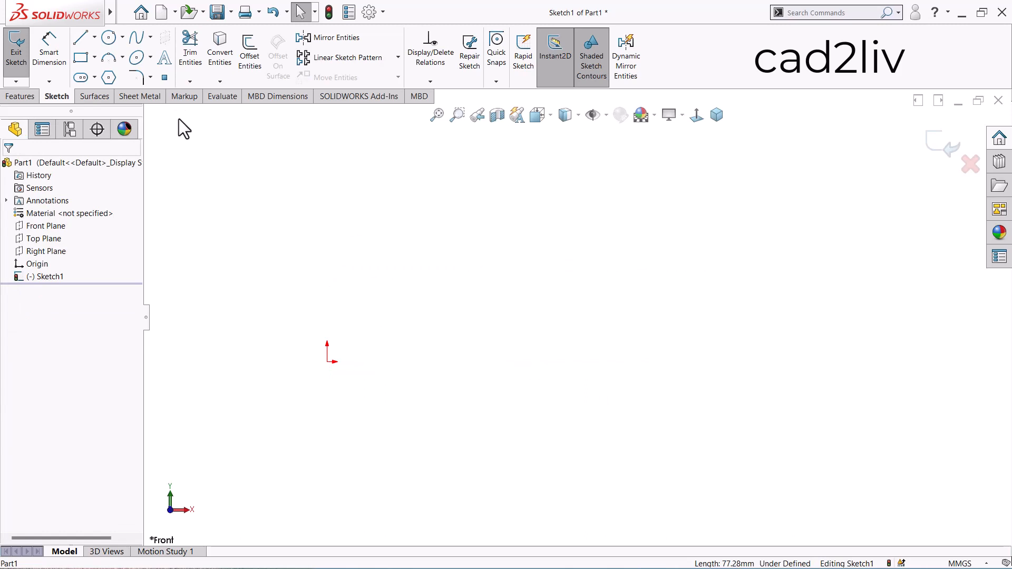
Sketch a closed L-shaped profile from the origin with lines, about 197 mm wide and 184 mm high.
left_click(79, 40)
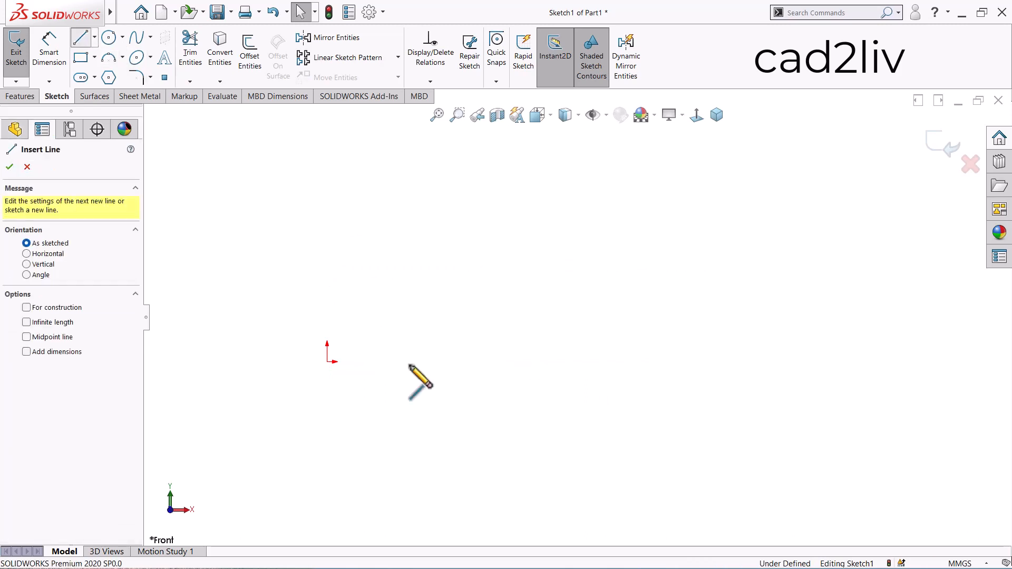
left_click(327, 362)
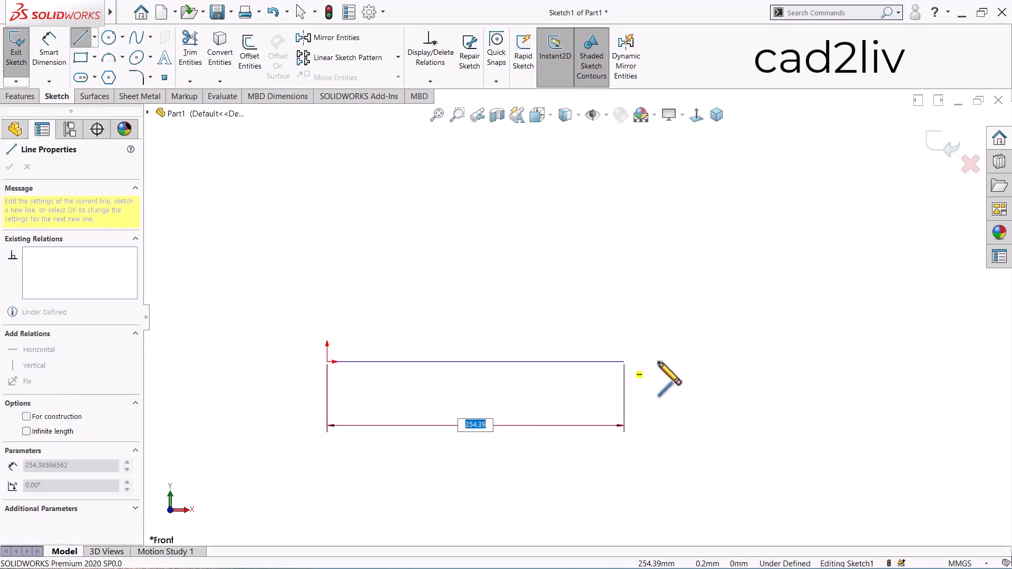
left_click(558, 362)
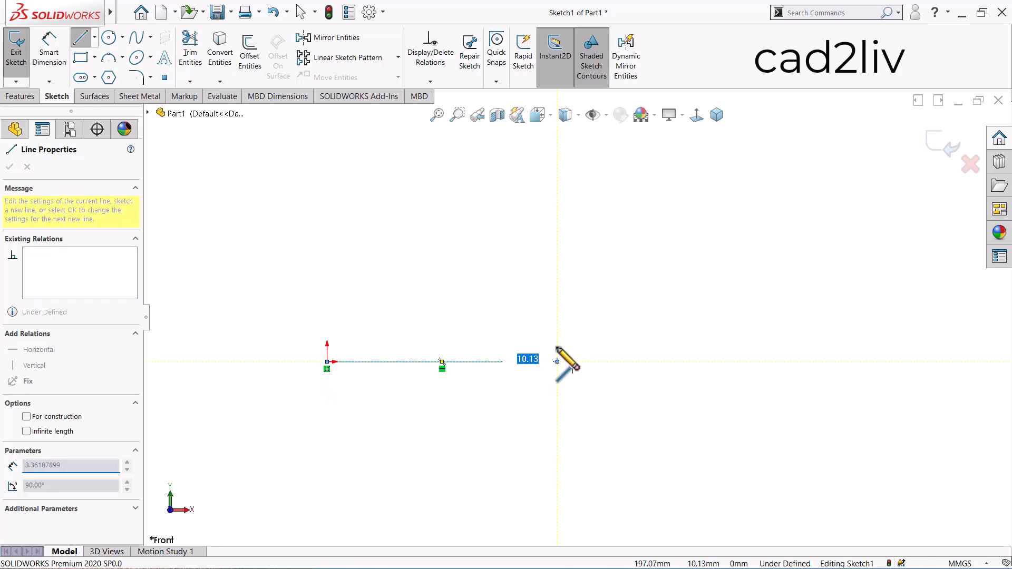
left_click(558, 304)
left_click(381, 304)
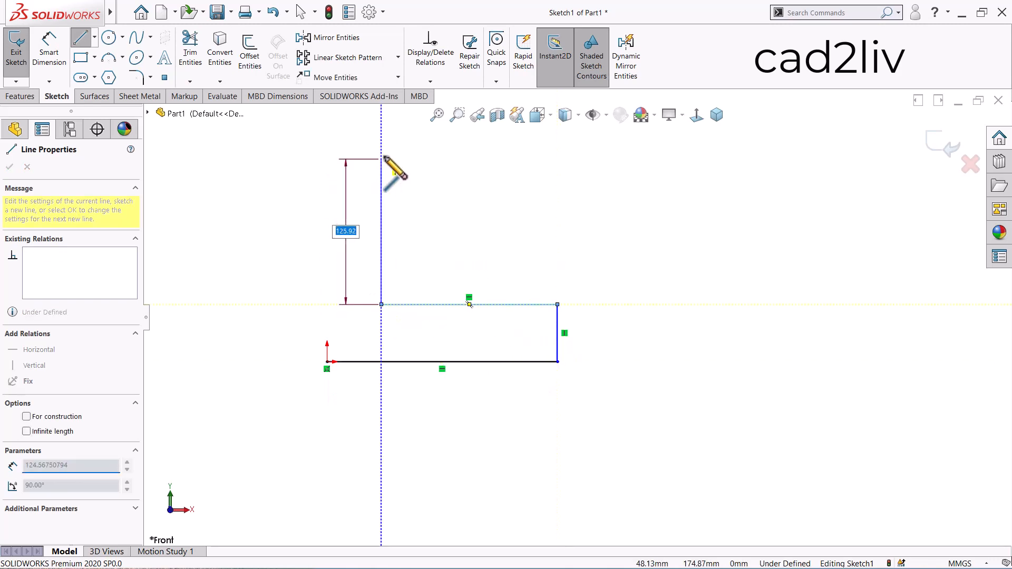
left_click(381, 146)
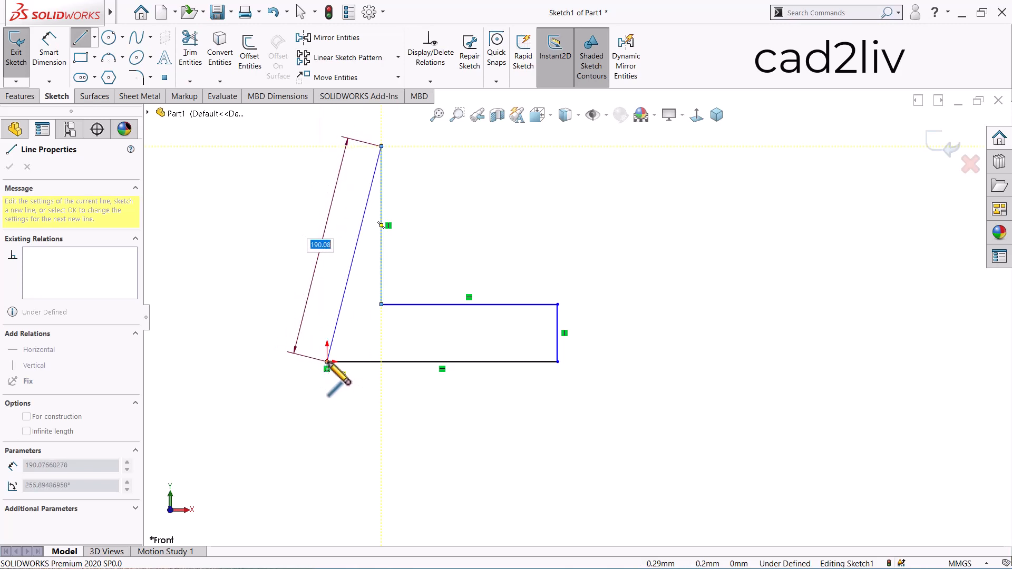
left_click(327, 146)
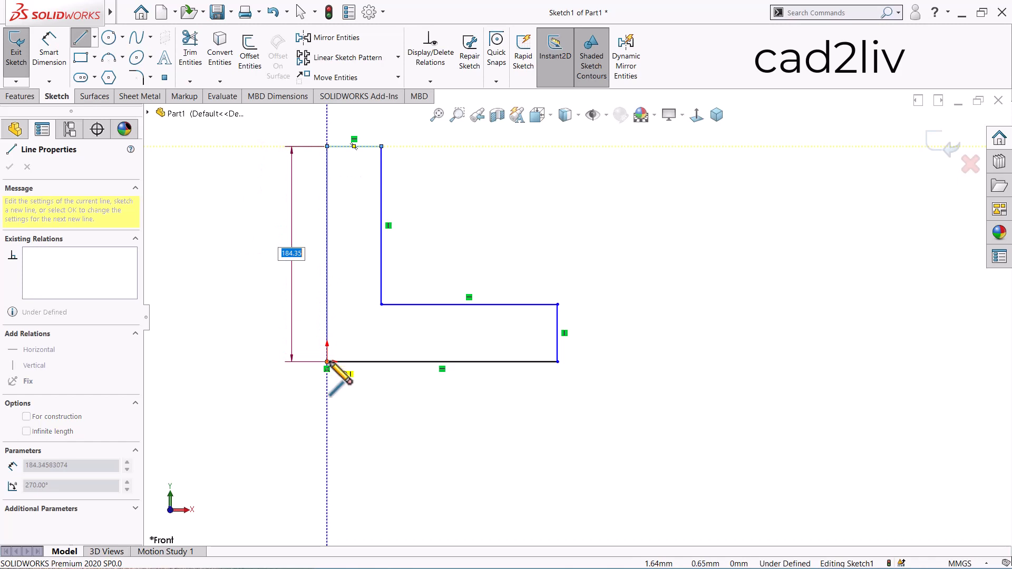
left_click(327, 361)
key("Escape")
Stretch the vertical leg's left, top and inner lines From/To, from the leg's upper-left corner to a point straight above it.
scroll(573, 264, "up", 2)
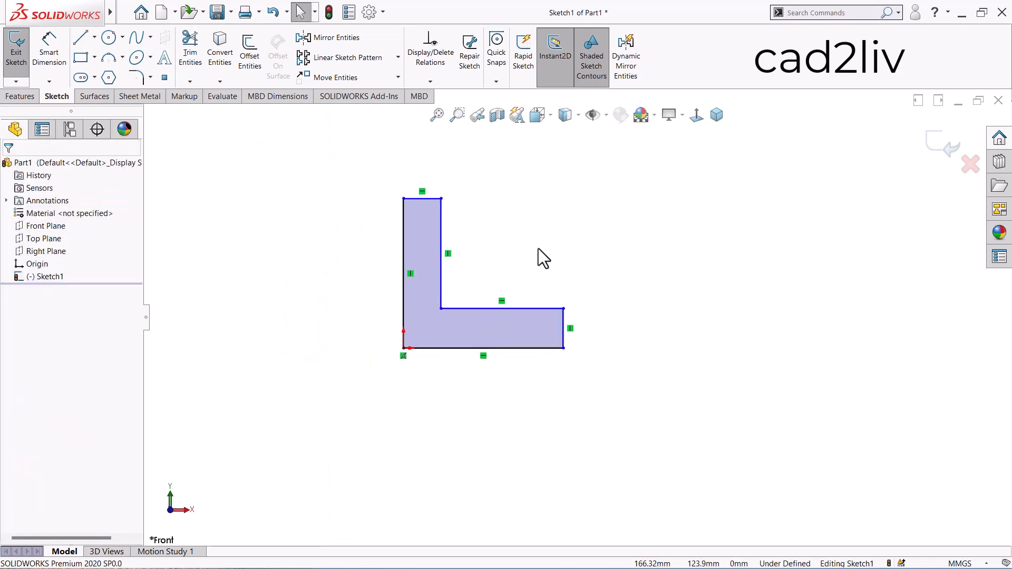
scroll(539, 248, "up", 1)
scroll(453, 315, "down", 2)
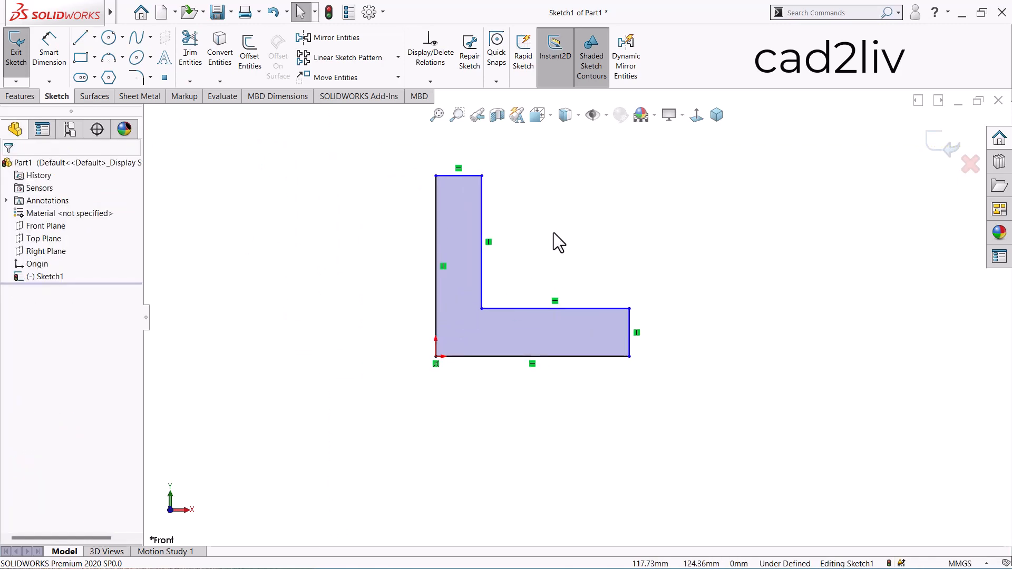
scroll(556, 227, "down", 1)
left_click(398, 77)
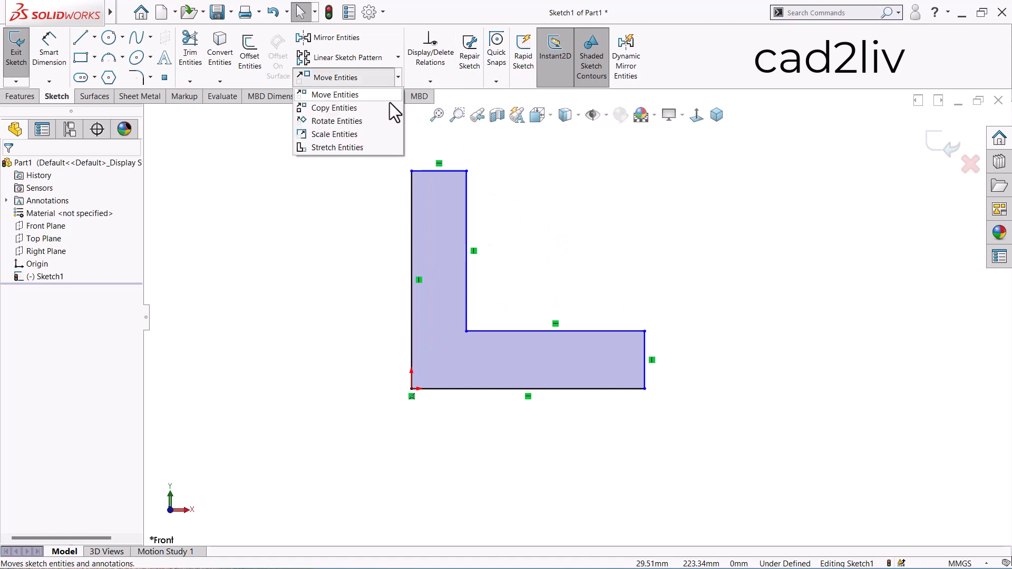
left_click(370, 148)
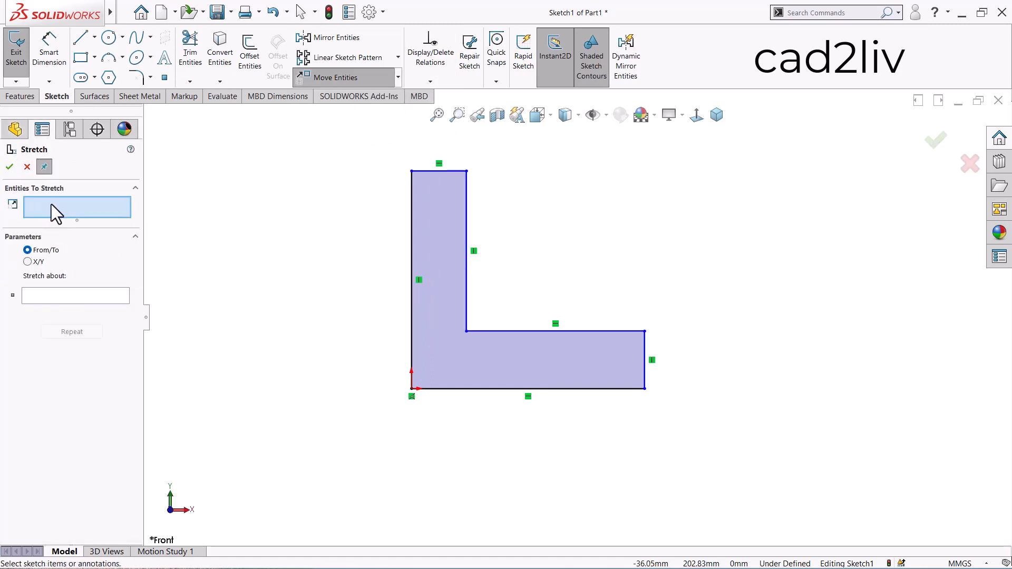
left_click(448, 170)
left_click(414, 200)
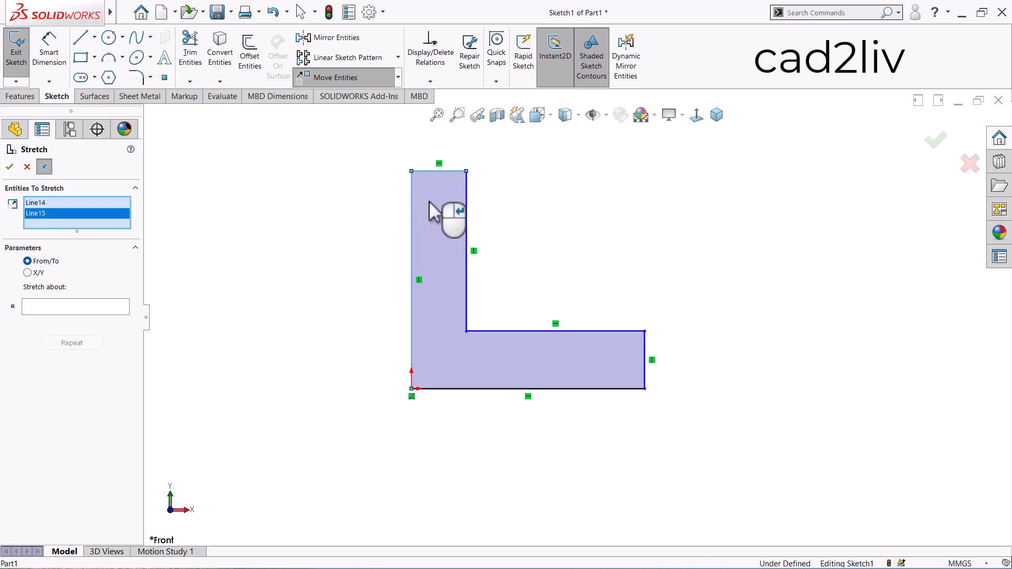
left_click(466, 211)
key("z")
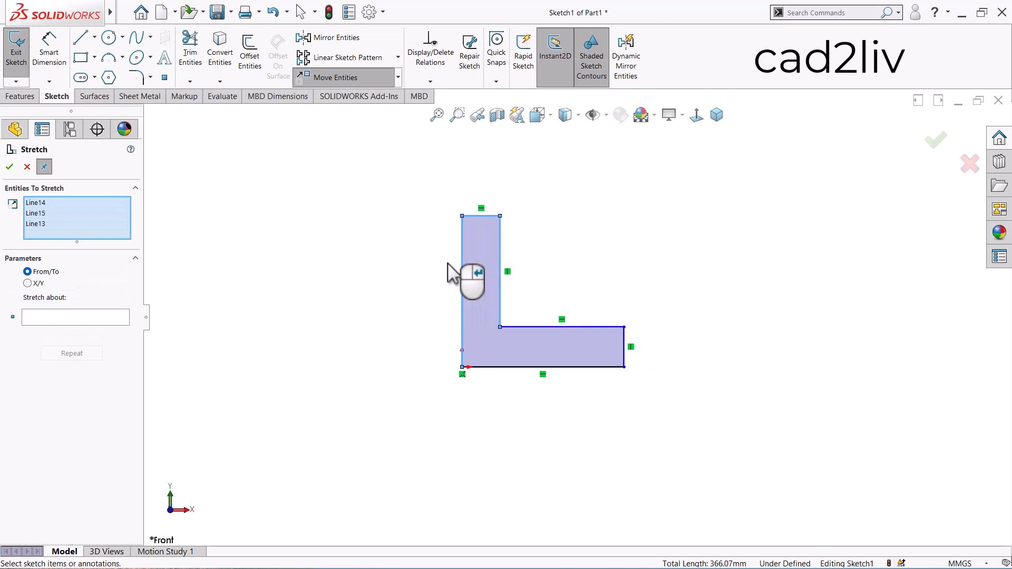
scroll(561, 232, "down", 3)
left_click(119, 318)
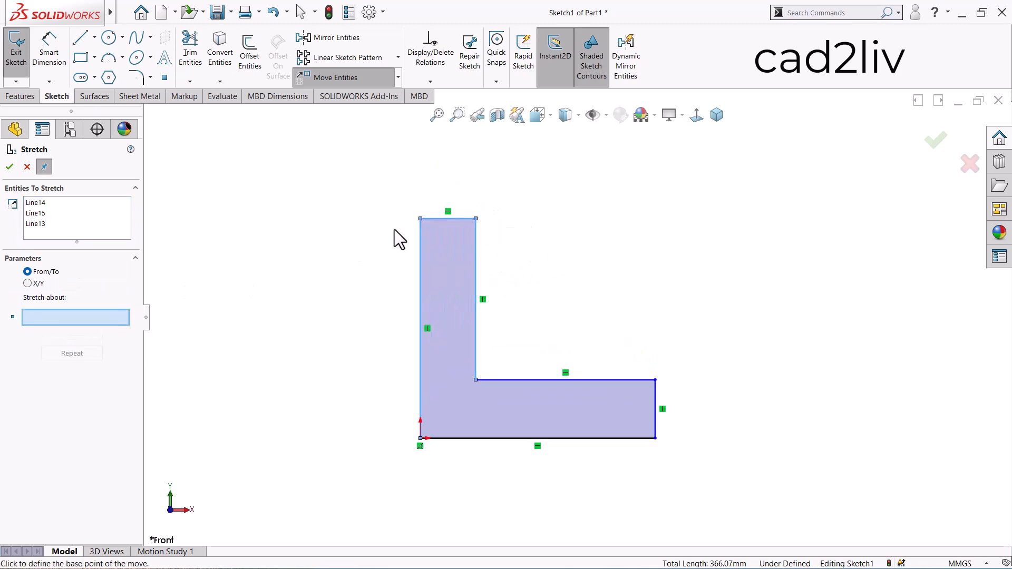
left_click(420, 218)
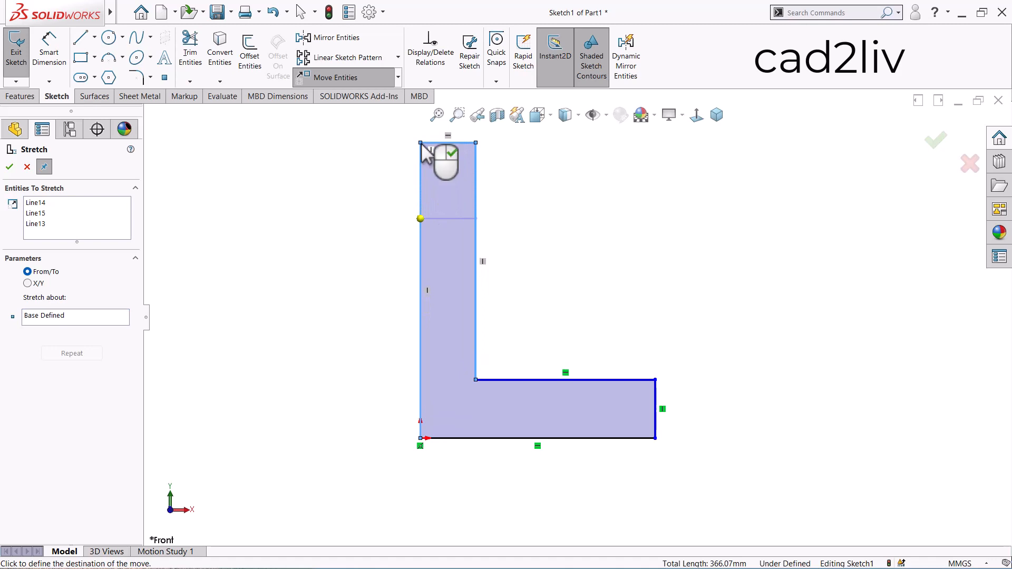
left_click(421, 142)
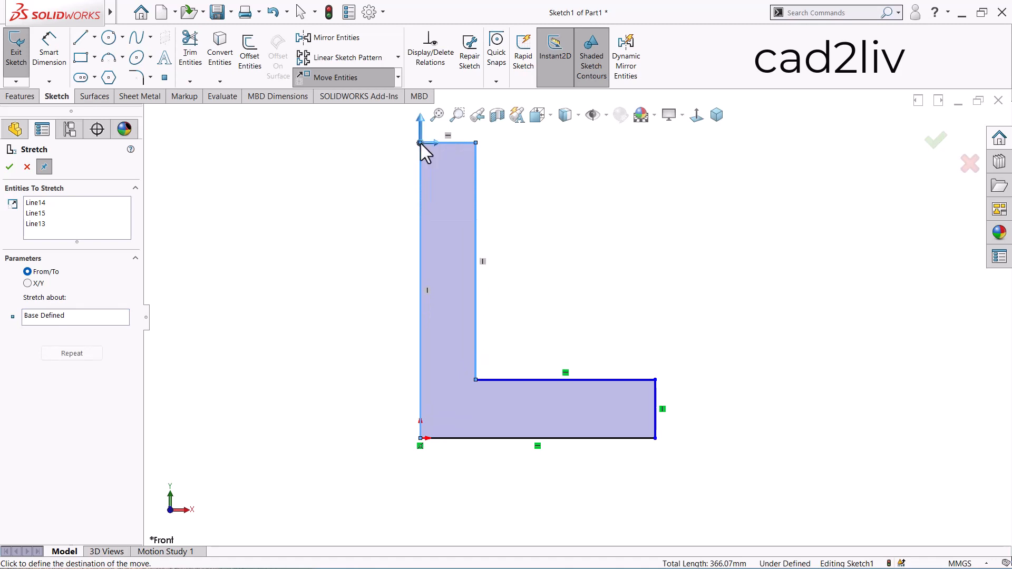
right_click(421, 144)
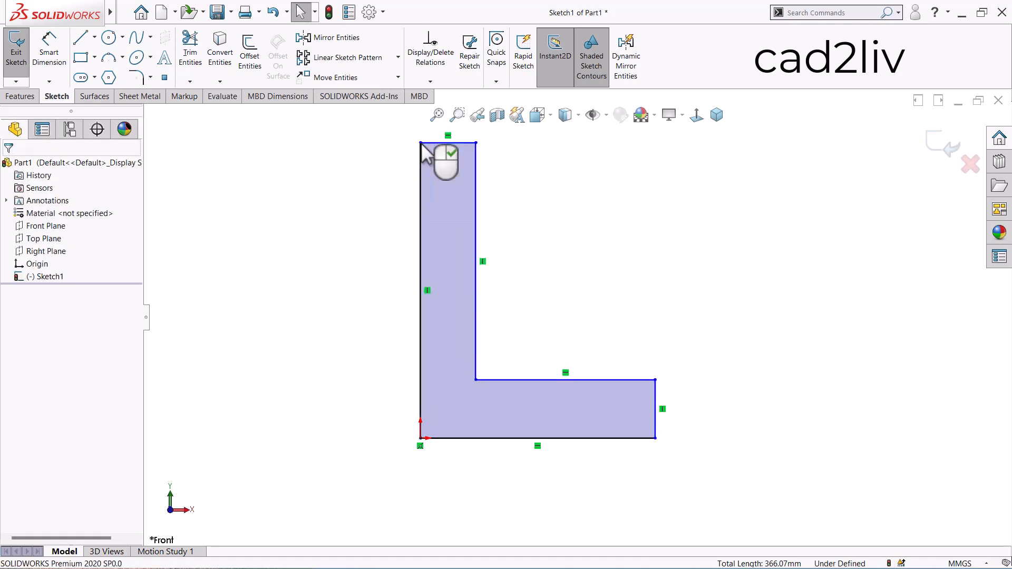
left_click(600, 198)
scroll(602, 198, "up", 2)
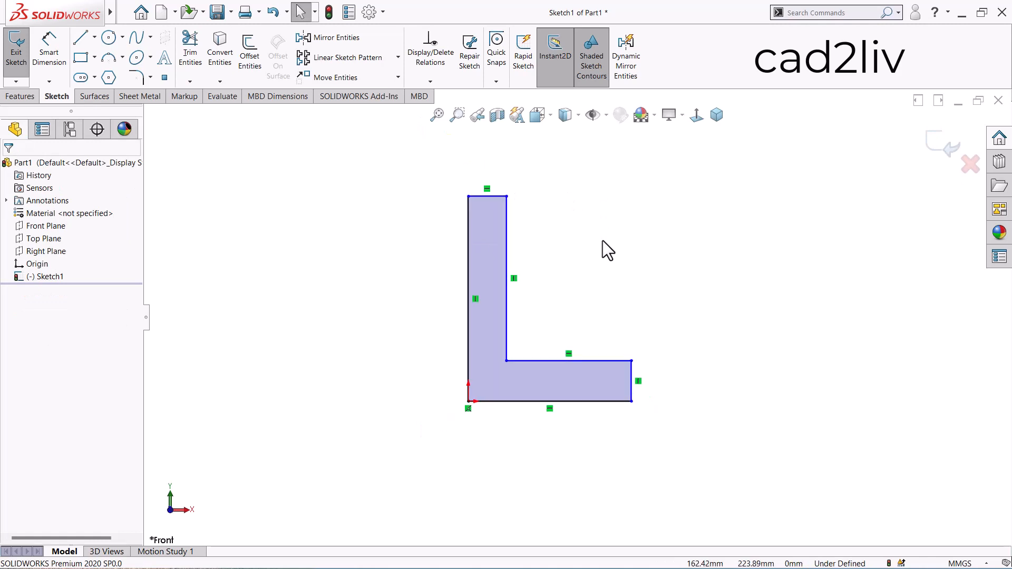
scroll(602, 316, "down", 2)
left_click(397, 78)
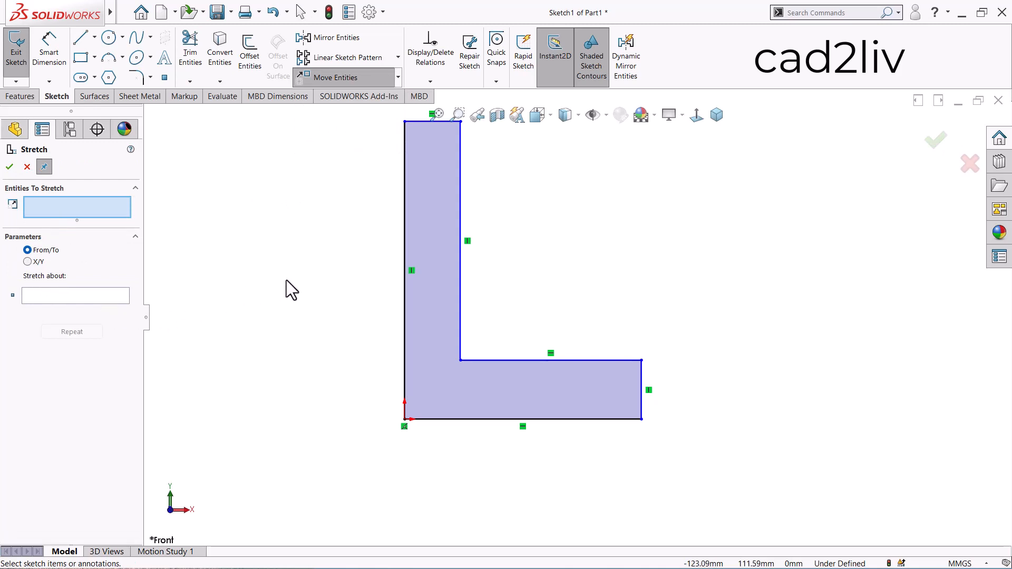
key("Escape")
Dimension the L-profile's bottom line and set its length to 200 mm.
left_click(49, 50)
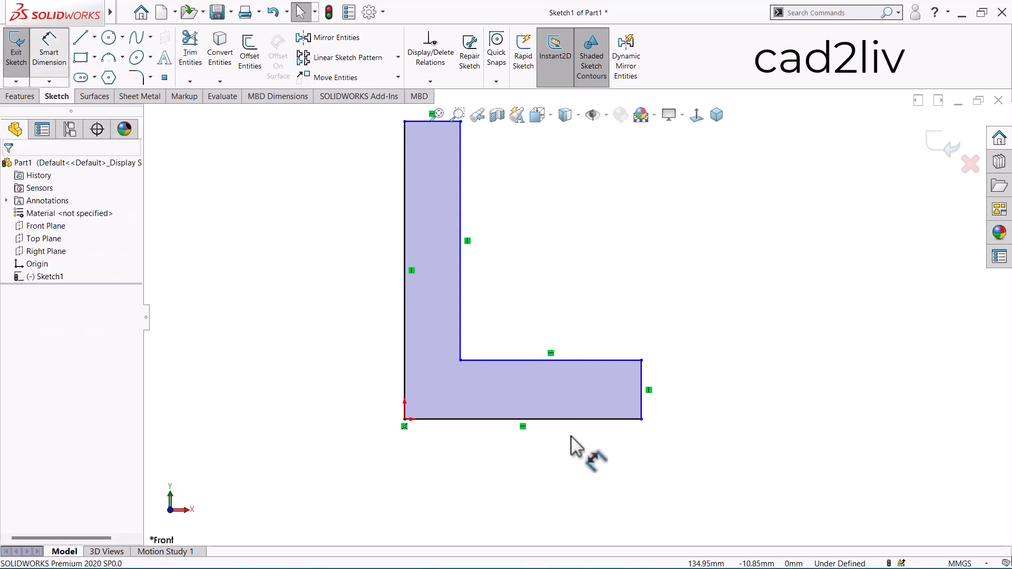
left_click(559, 420)
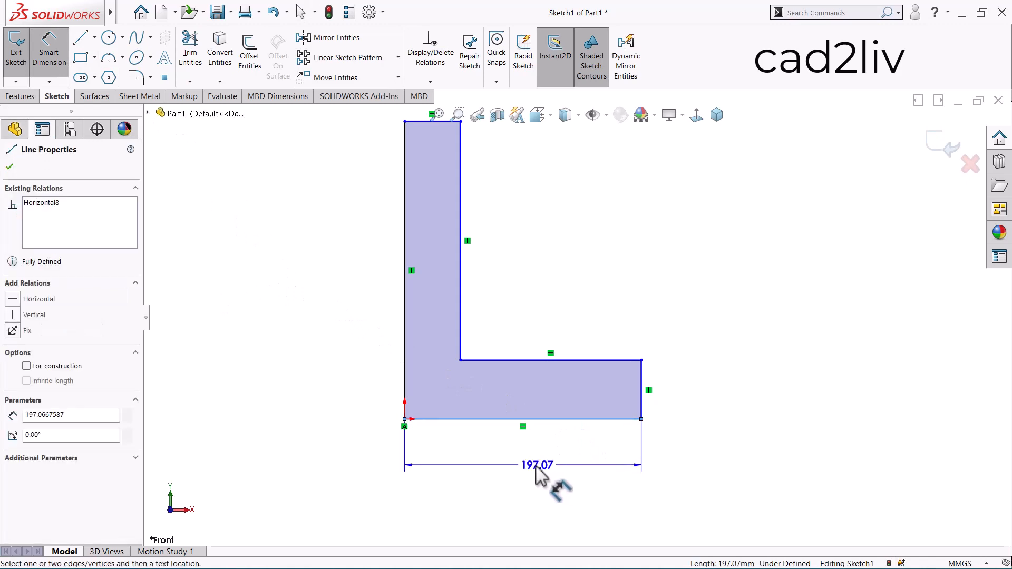
left_click(536, 468)
type("00")
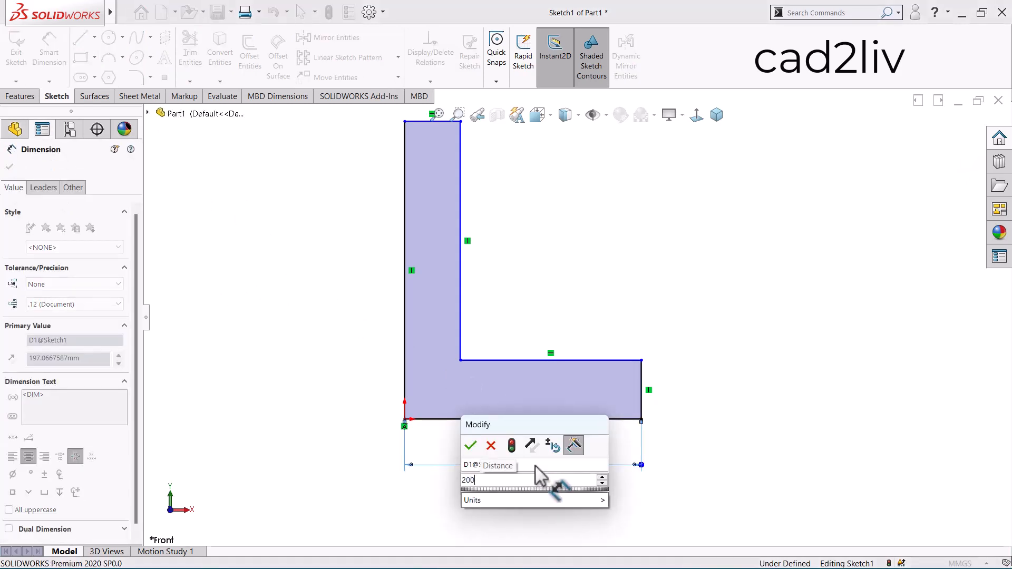
key("Return")
key("Escape")
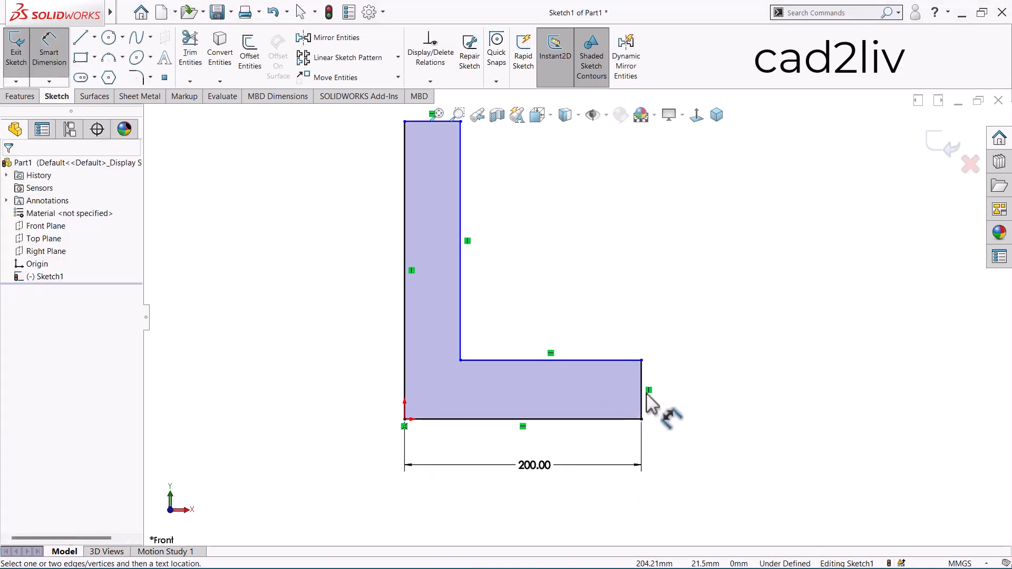
Dimension the short vertical line at the end of the horizontal leg and set it to 50 mm.
left_click(649, 414)
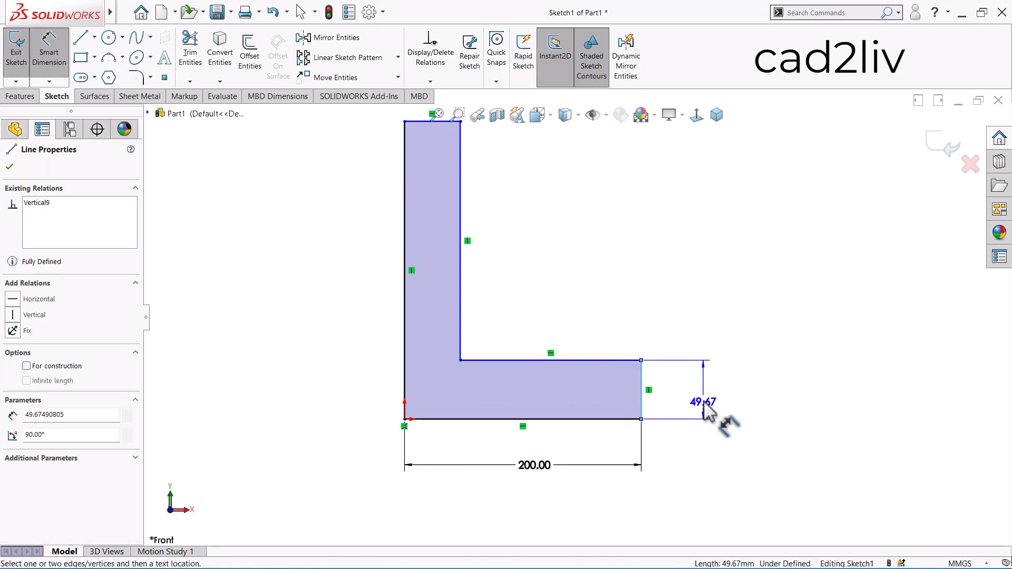
left_click(702, 397)
type("50")
key("Return")
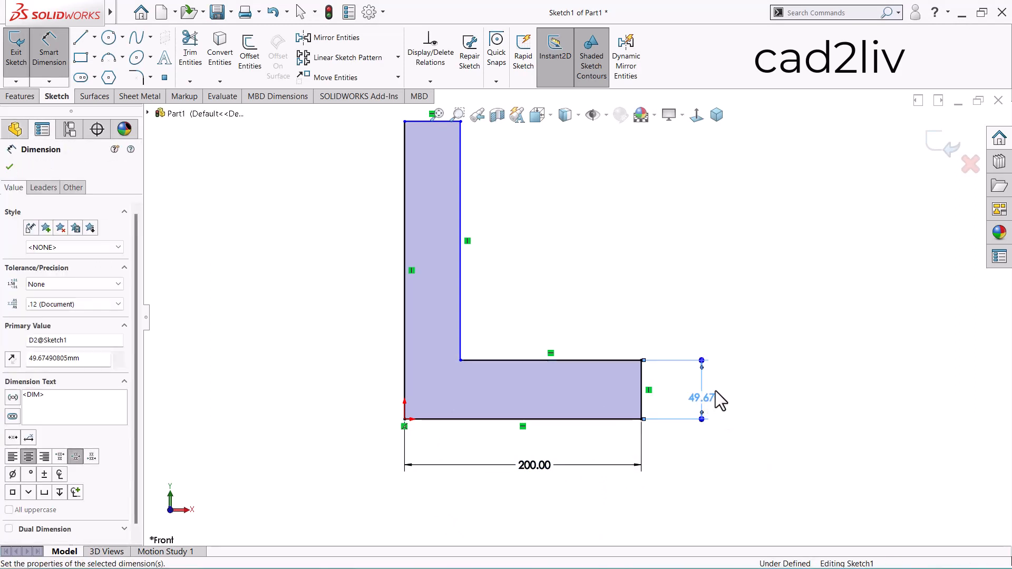
key("Escape")
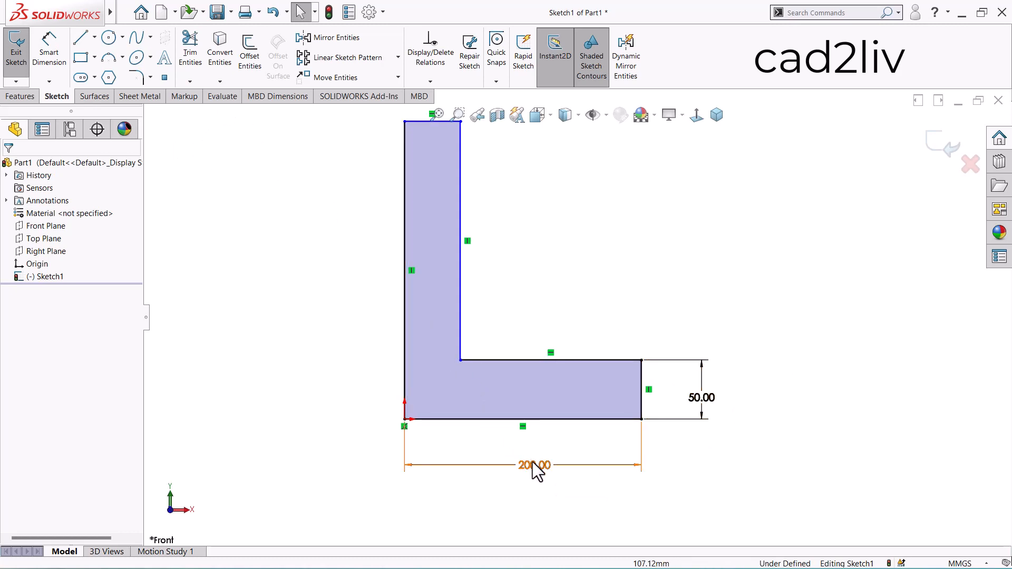
Delete the 200 mm and 50 mm dimensions from the L-profile.
left_click(509, 466)
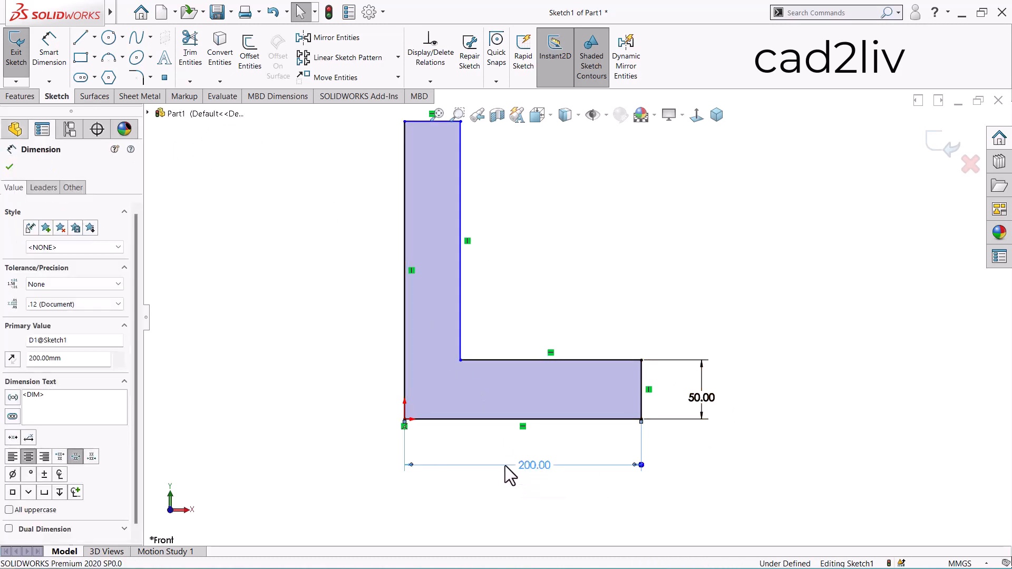
key("Delete")
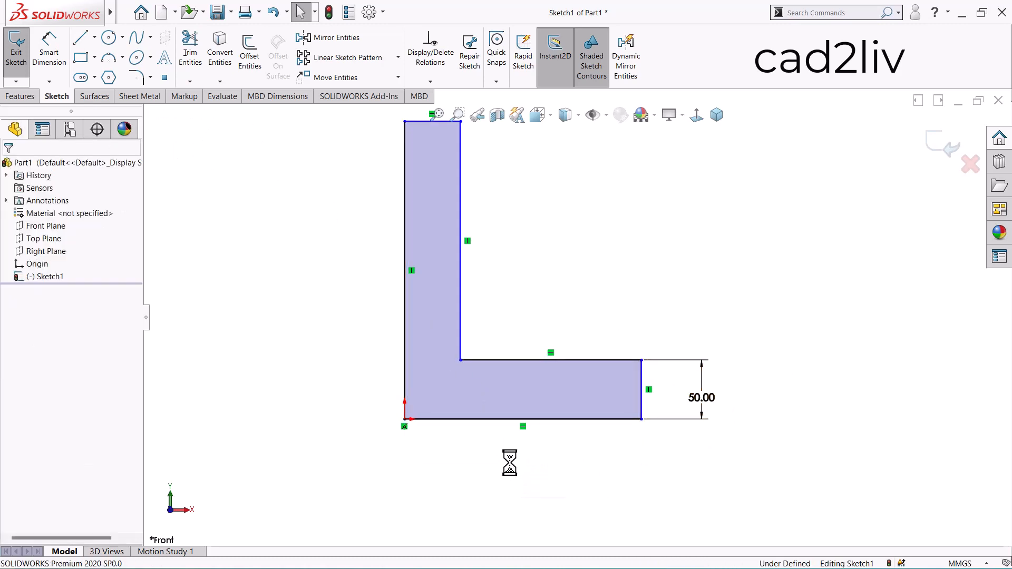
left_click(701, 412)
key("Delete")
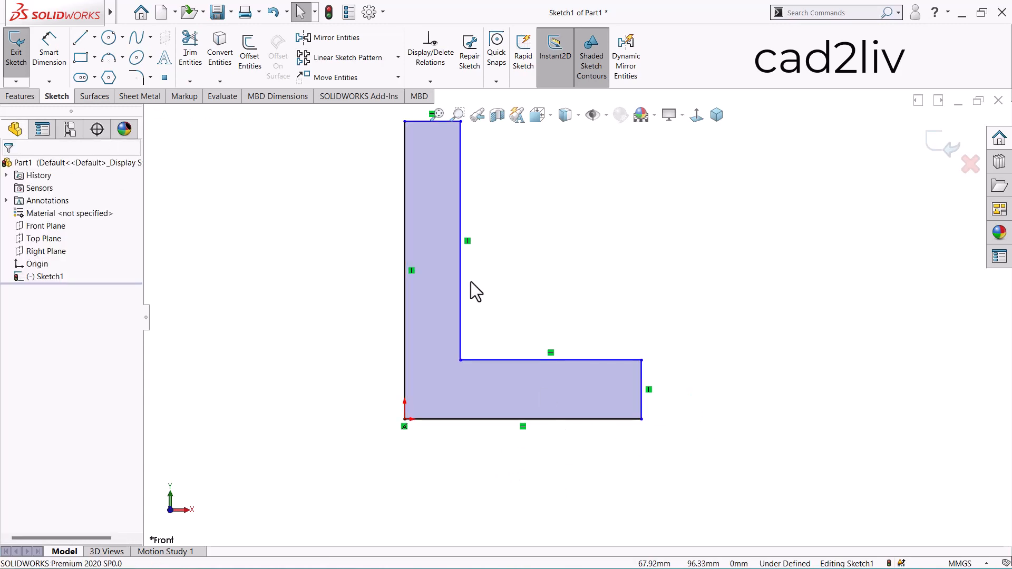
Stretch the horizontal leg's upper, end and bottom lines with the X/Y option, using a ΔX of 50 mm.
left_click(397, 77)
left_click(375, 146)
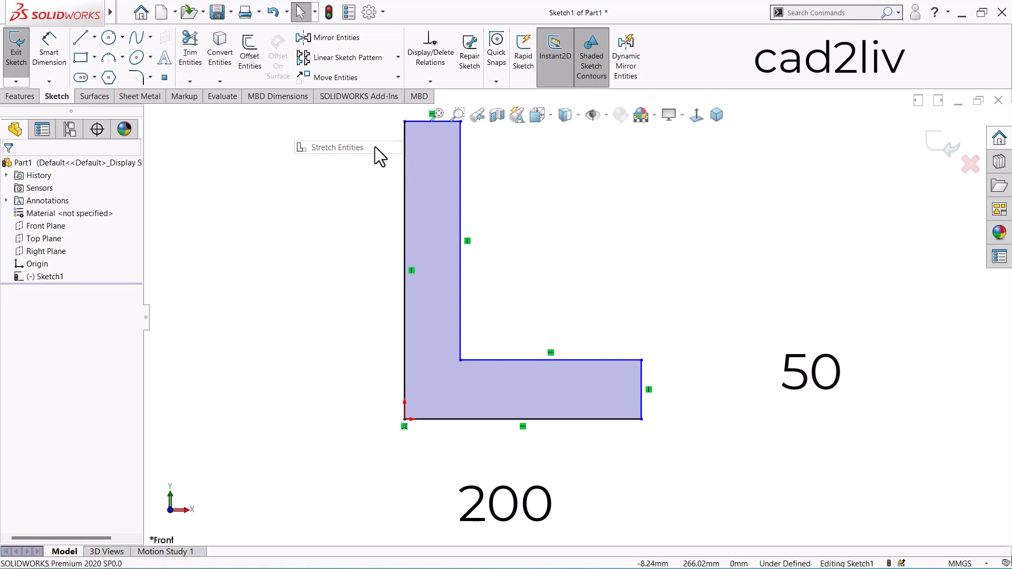
left_click(606, 360)
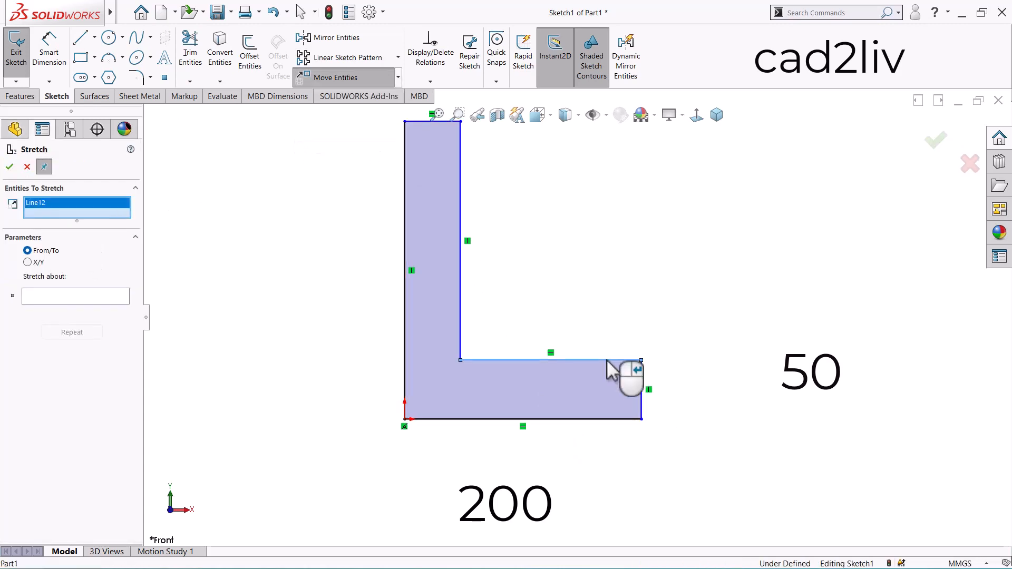
left_click(643, 389)
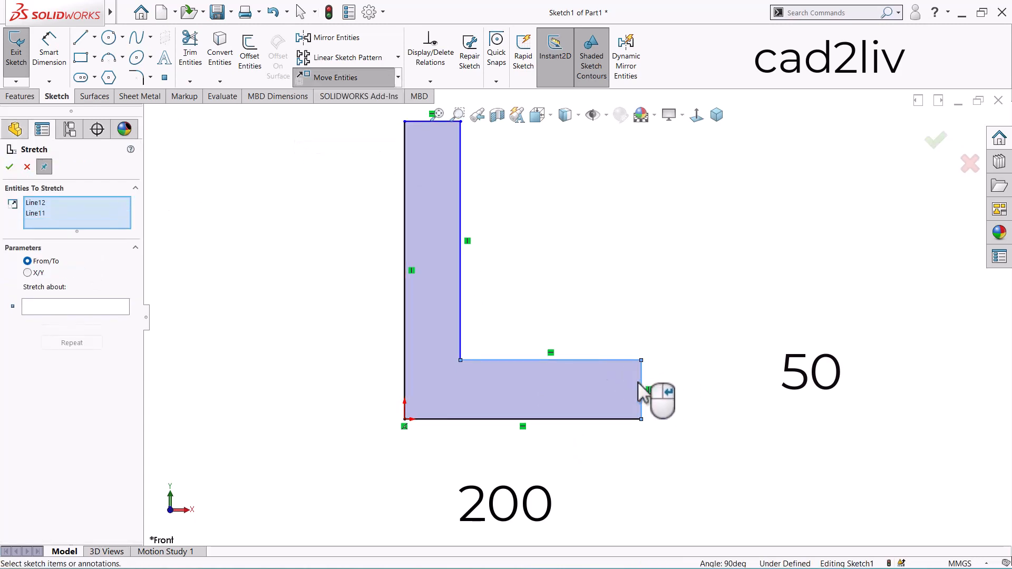
left_click(622, 419)
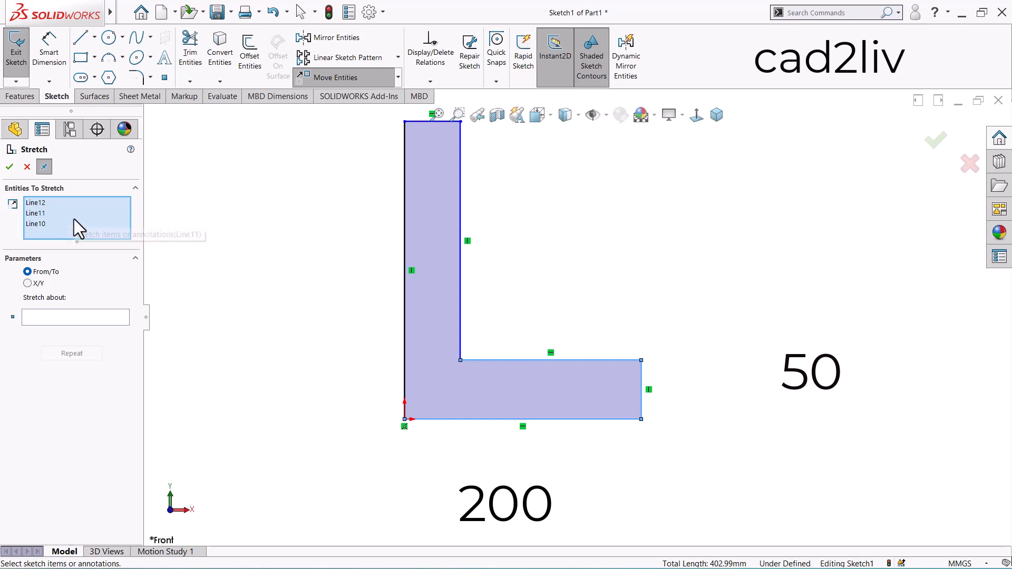
left_click(103, 318)
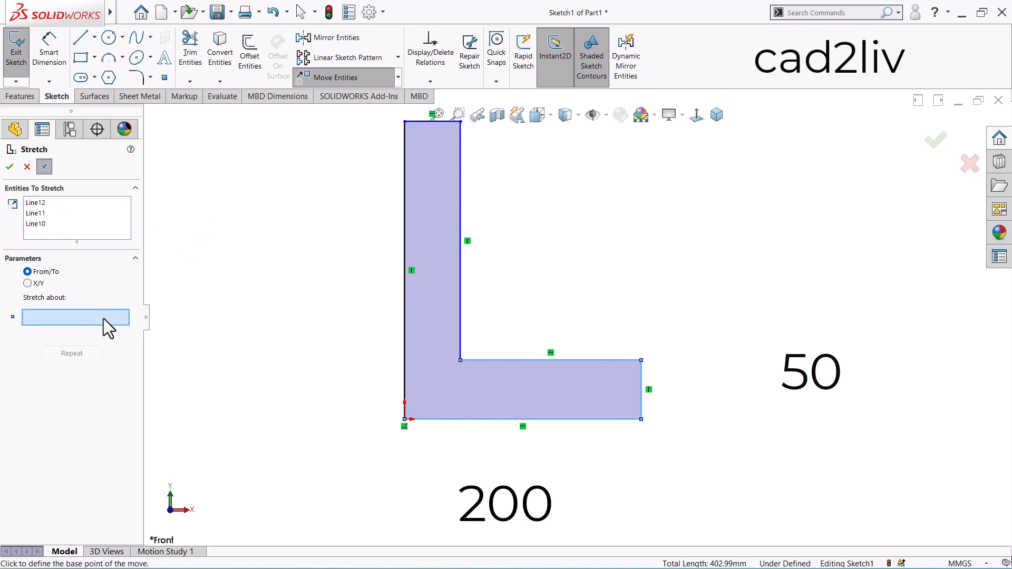
left_click(34, 285)
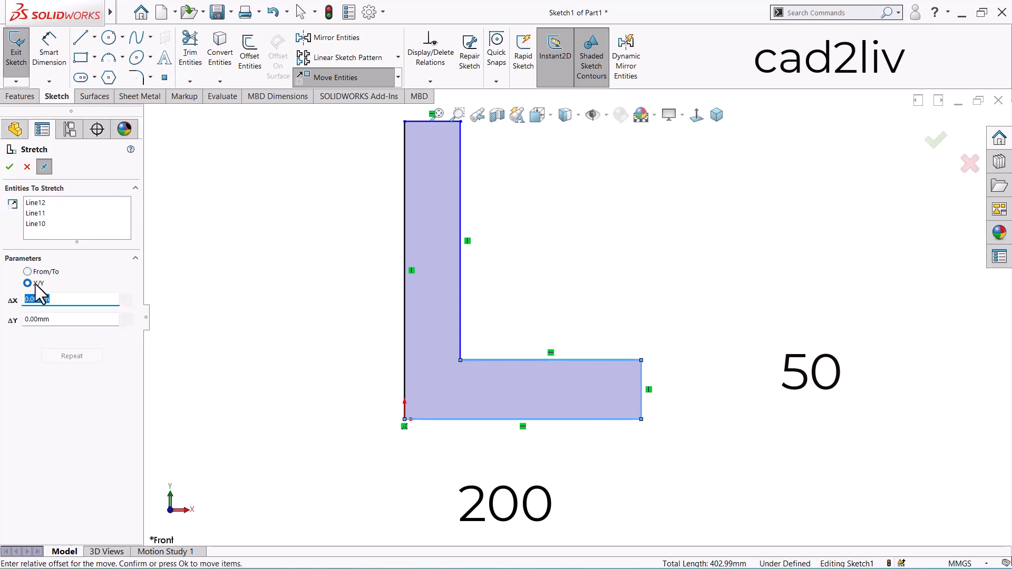
left_click(12, 286)
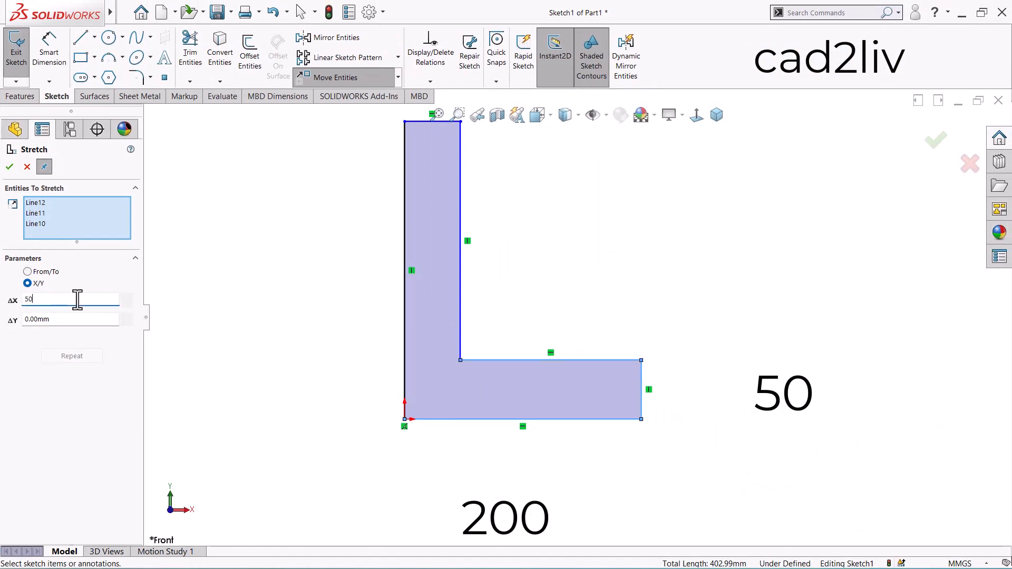
key("Return")
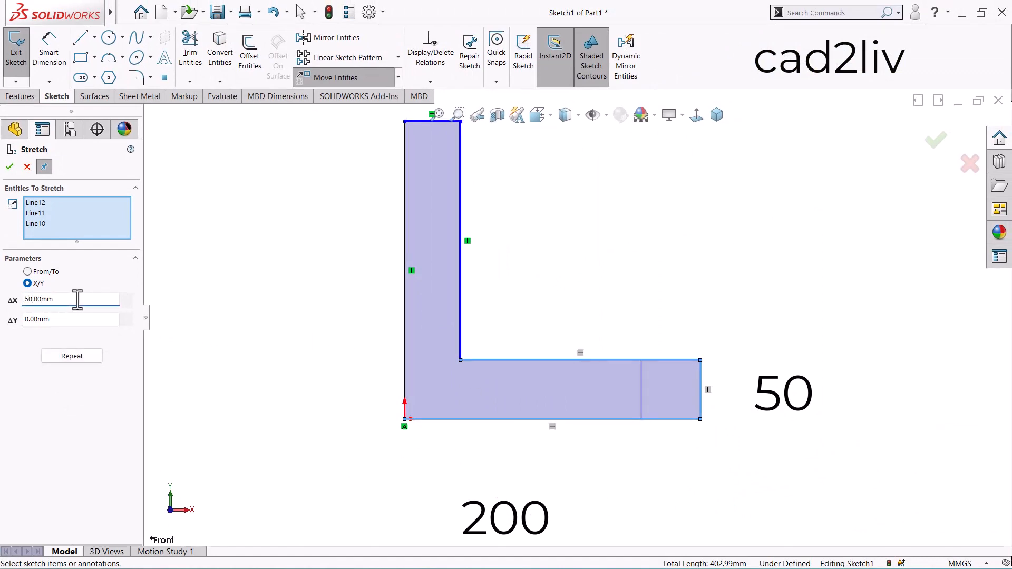
left_click(9, 167)
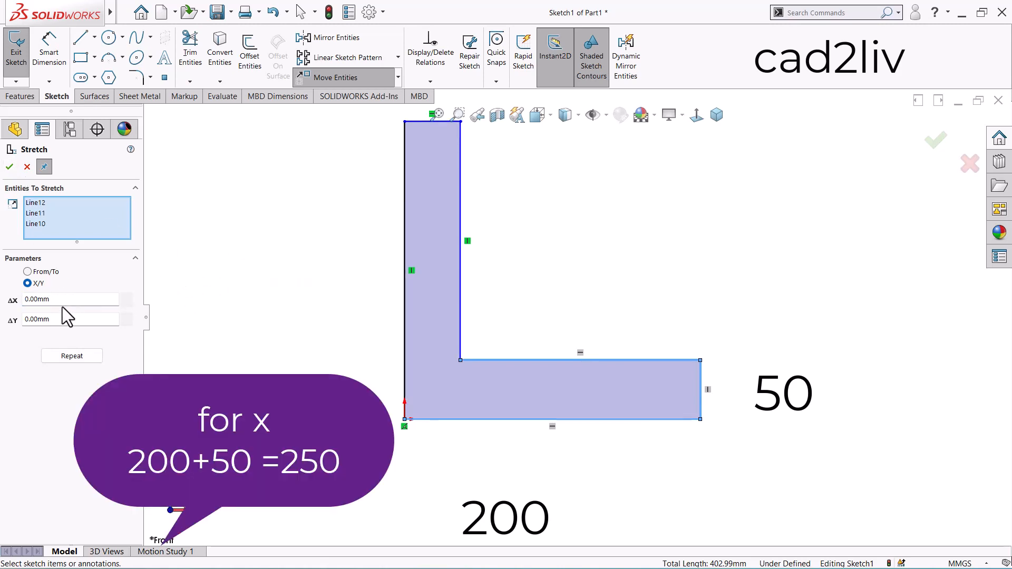
left_click(9, 167)
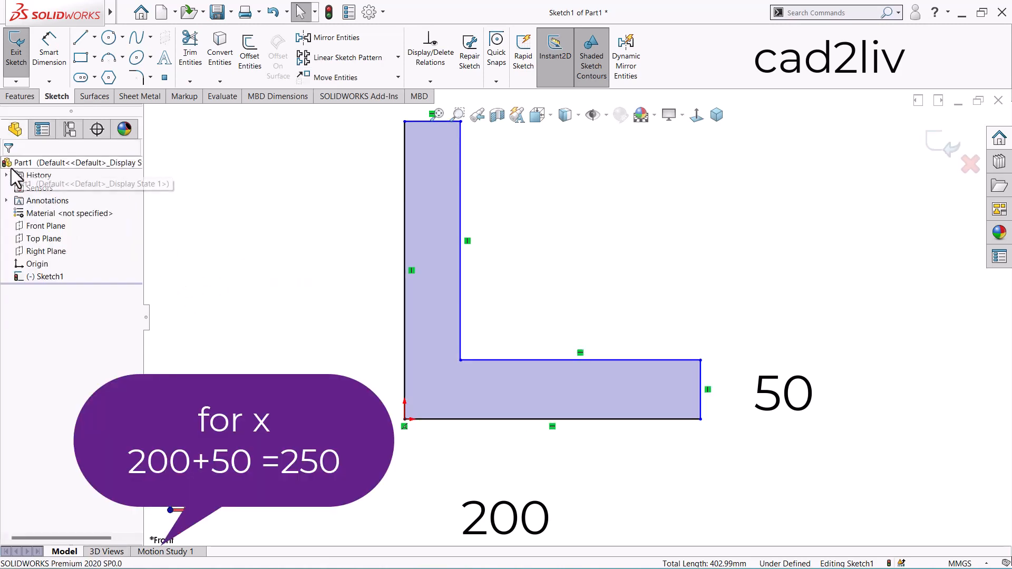
Dimension the length of the L-profile's bottom line, placing the dimension below it and accepting its current value.
right_click(261, 261)
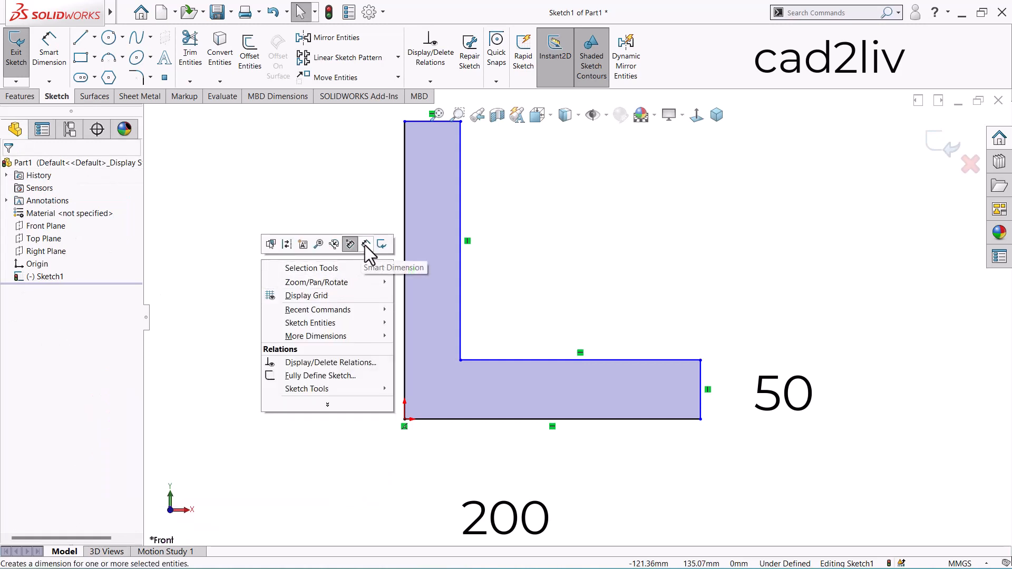
left_click(350, 244)
left_click(505, 419)
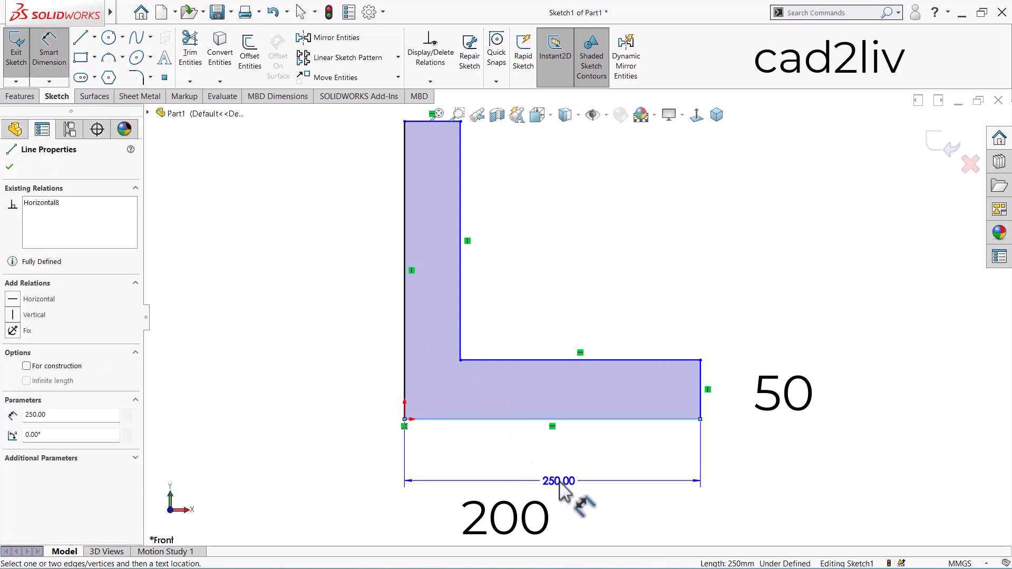
left_click(580, 495)
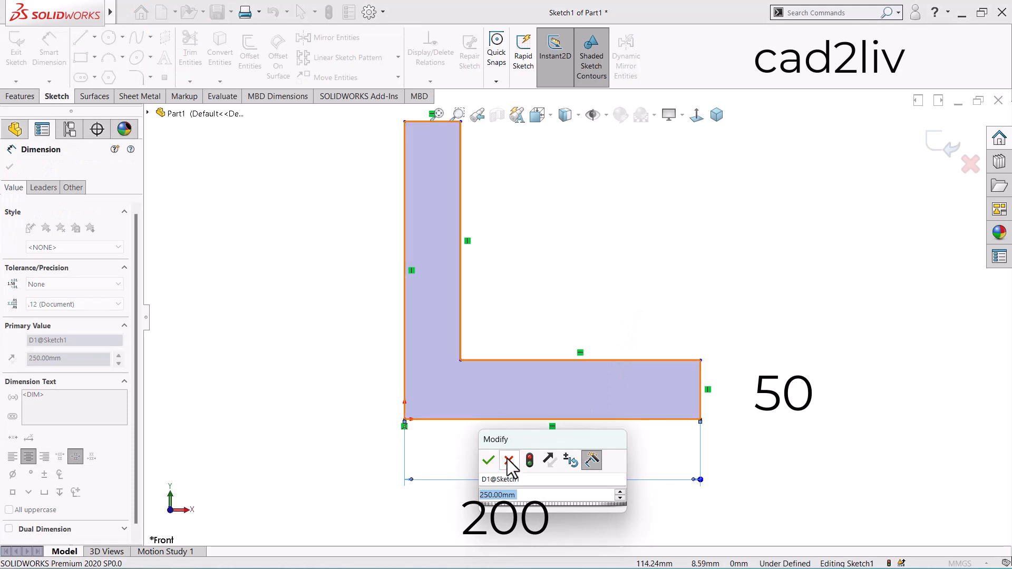
left_click(489, 461)
left_click(576, 313)
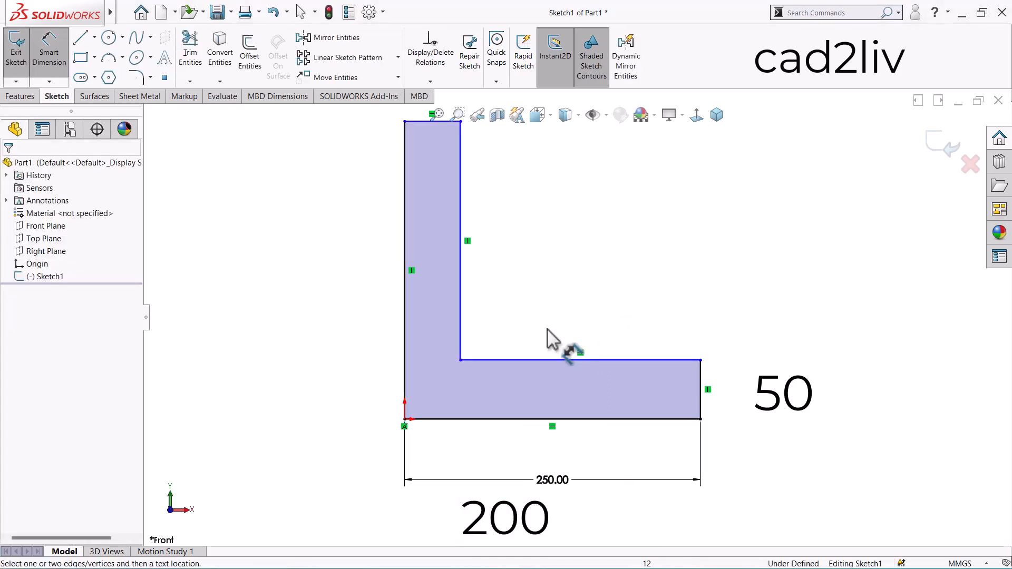
Stretch the inner vertical line and the horizontal leg's upper and end lines with the X/Y option, using a ΔY of 50 mm.
left_click(399, 78)
left_click(365, 148)
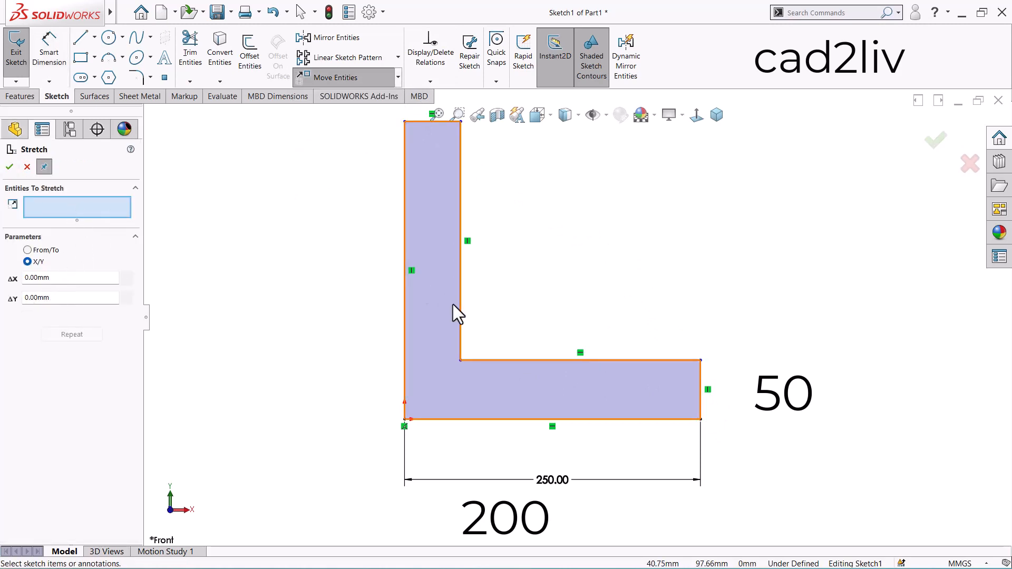
left_click(461, 316)
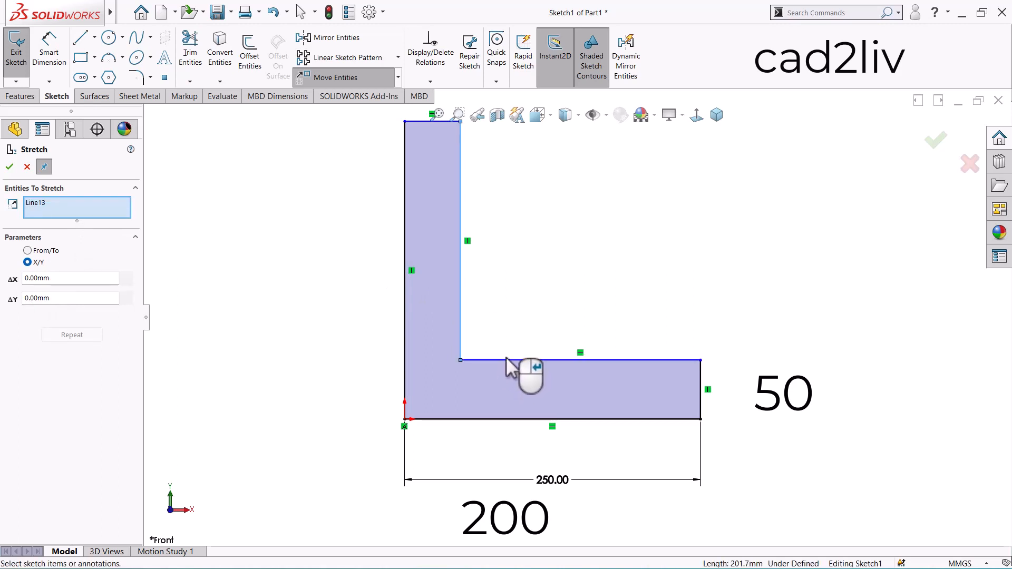
left_click(514, 361)
left_click(701, 390)
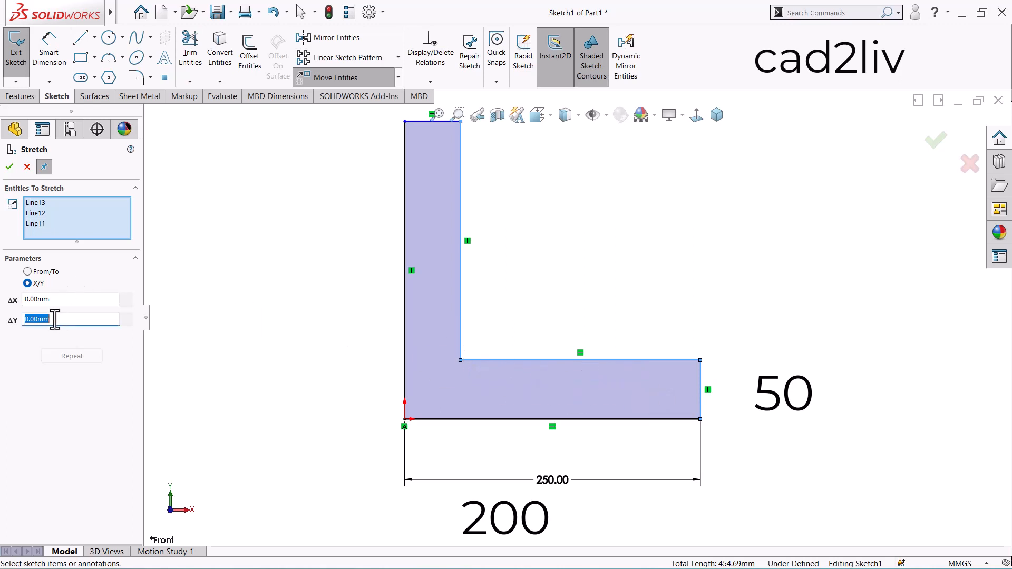
key("Return")
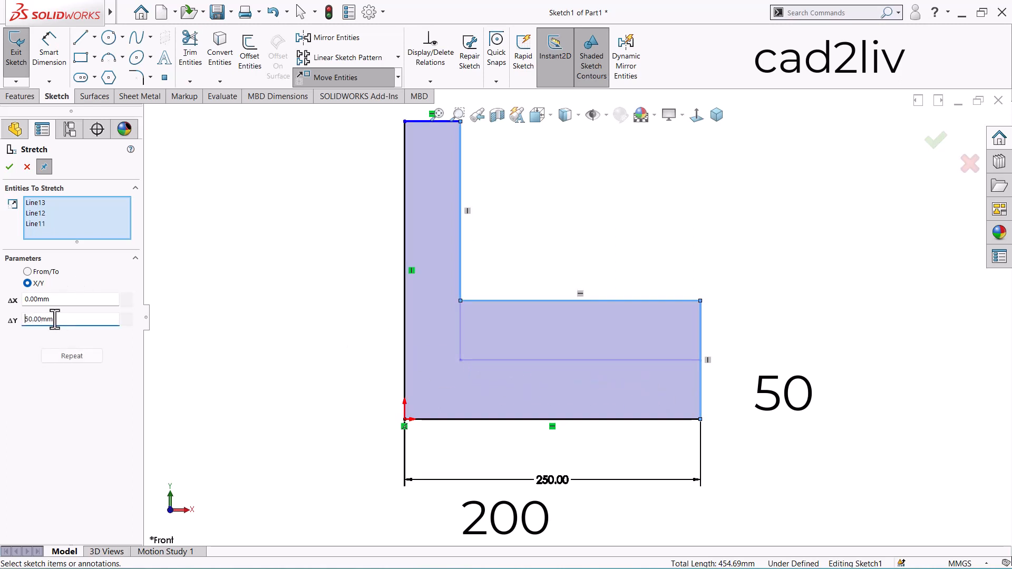
left_click(10, 166)
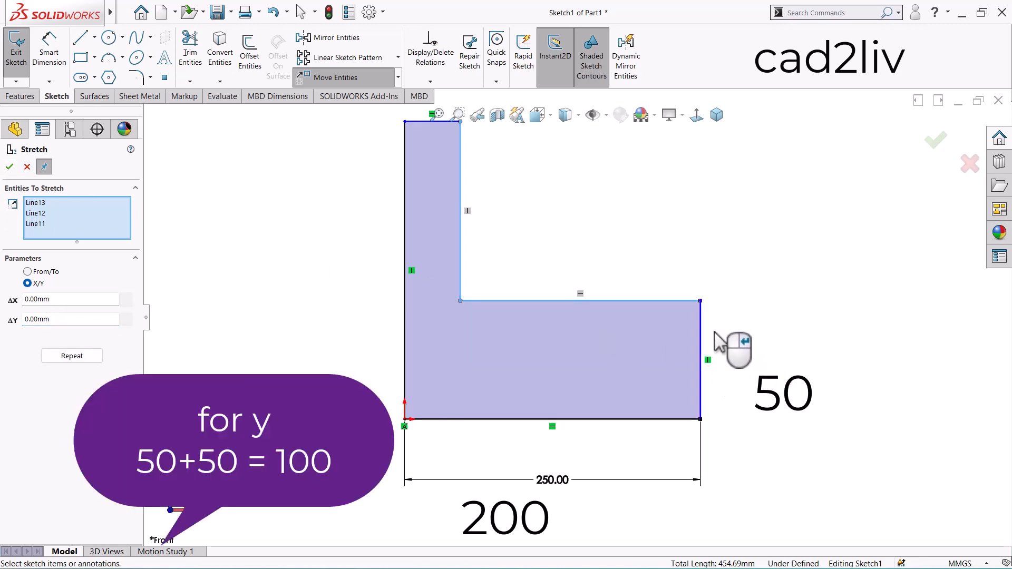
left_click(10, 167)
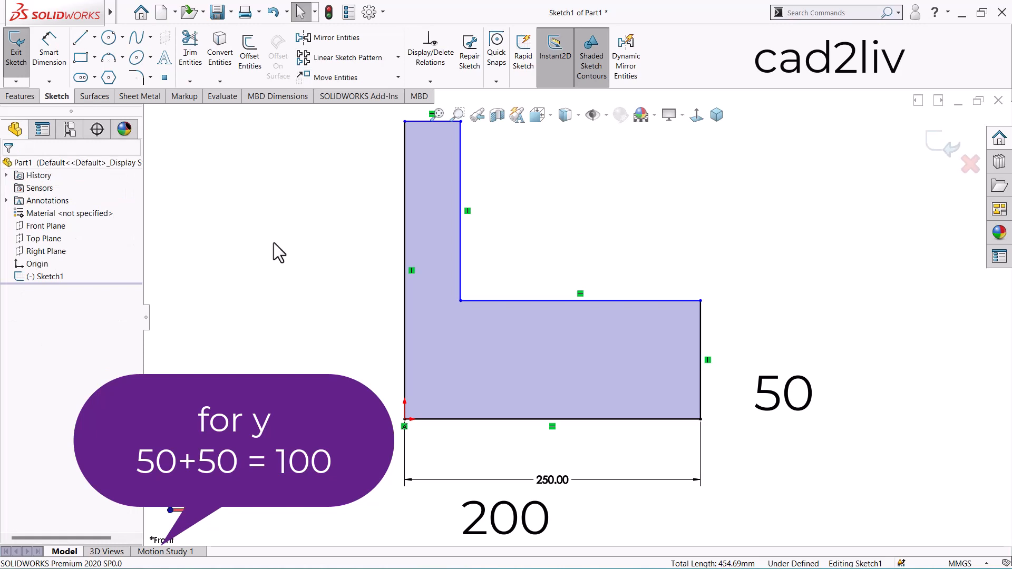
Dimension the vertical end line of the horizontal leg, placing the dimension outside the profile, and fit the sketch in view.
right_click(250, 195)
left_click(353, 179)
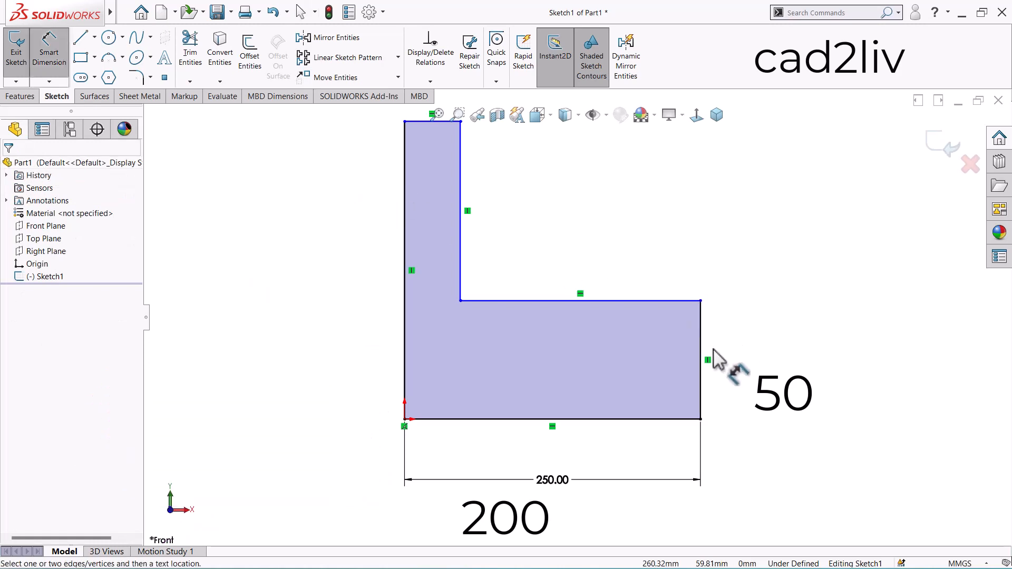
left_click(701, 350)
left_click(744, 355)
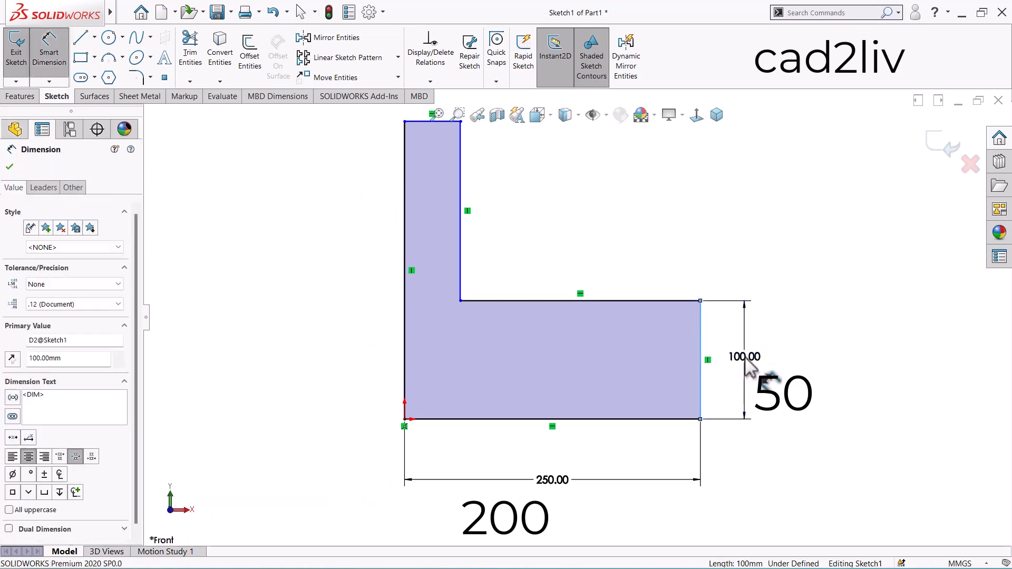
left_click(681, 337)
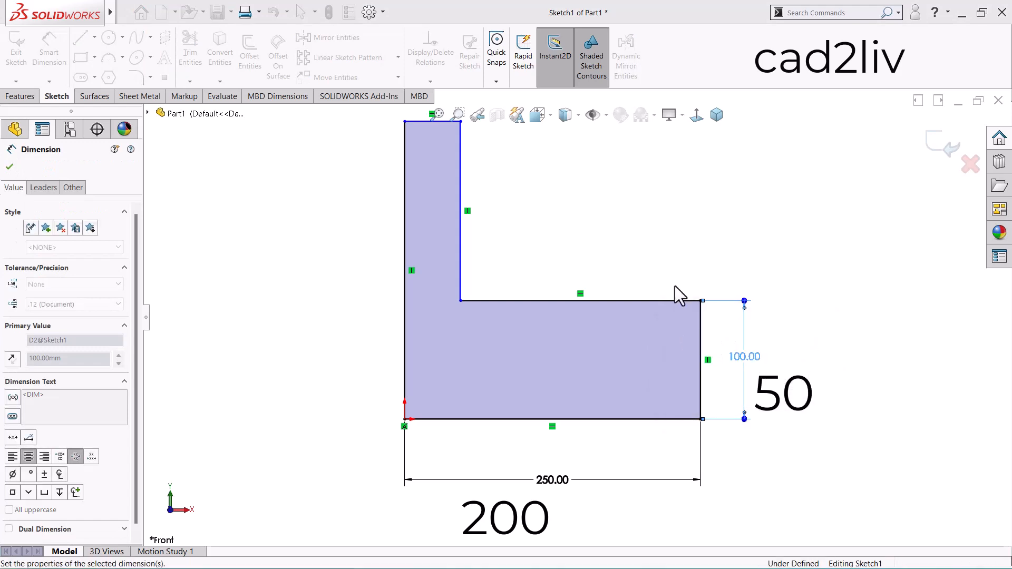
key("f")
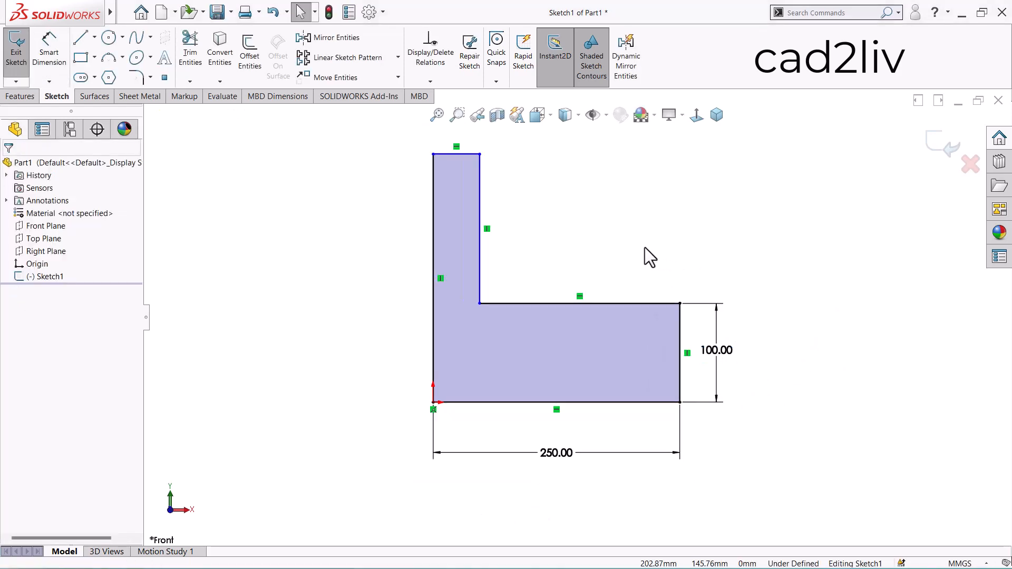